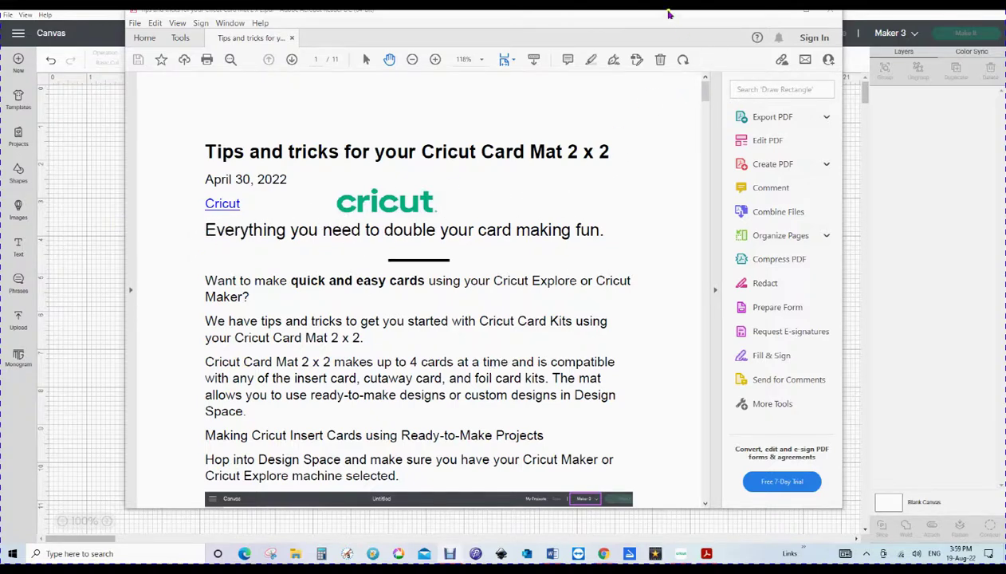
Minimize the PDF guide and filter the ready-to-make projects to the Cards category.
left_click_drag(669, 11, 669, 40)
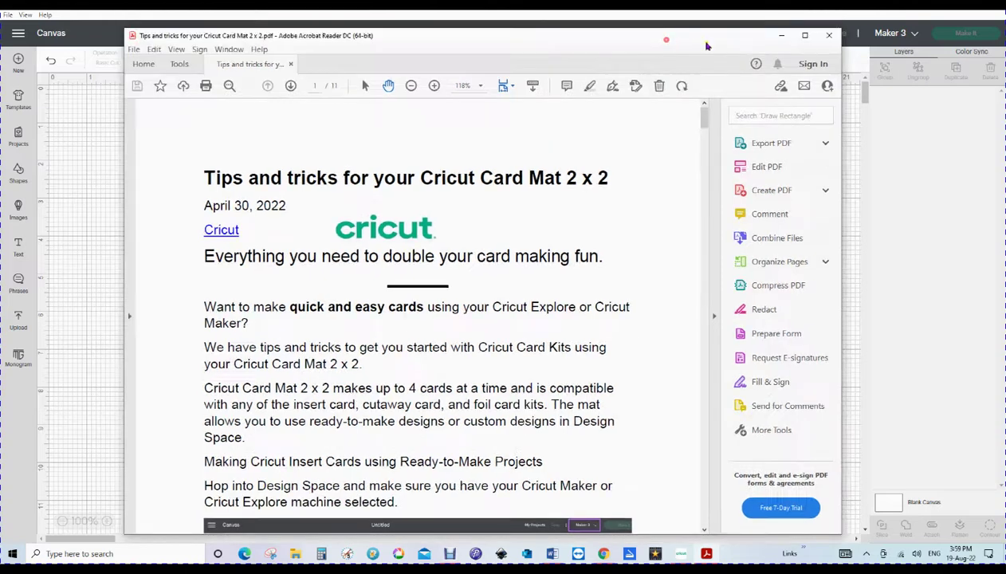
left_click(781, 36)
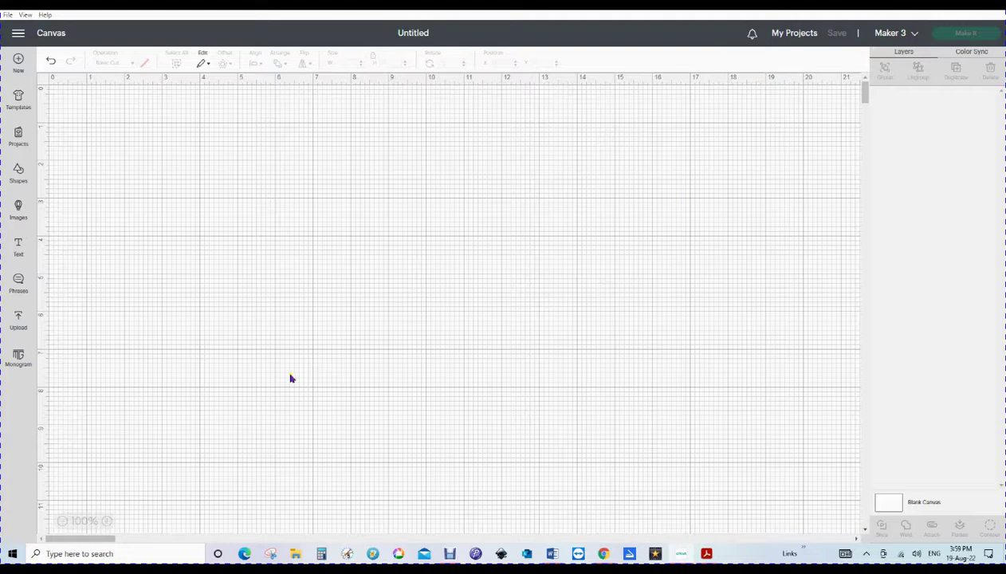
left_click(20, 137)
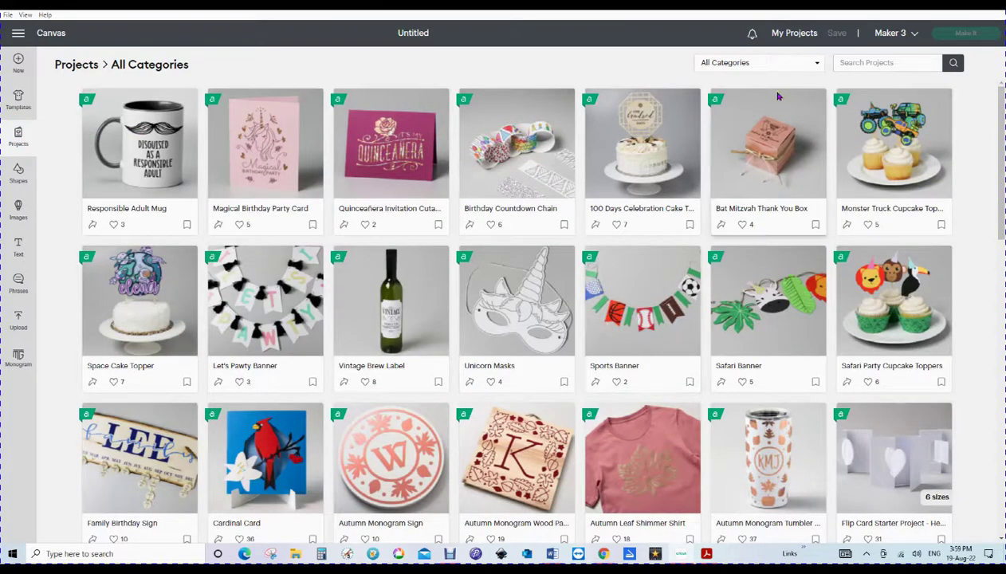
left_click(818, 67)
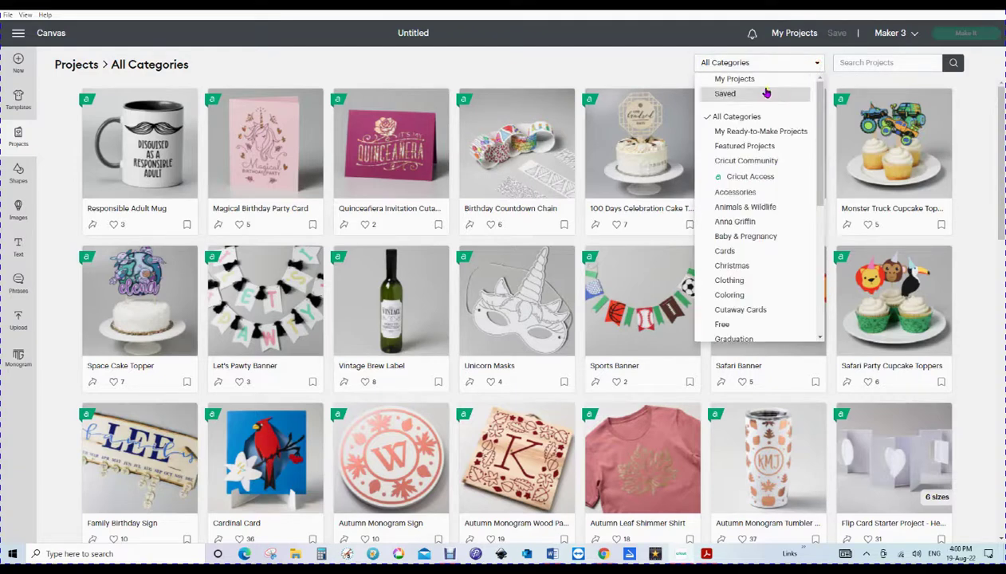
left_click(730, 254)
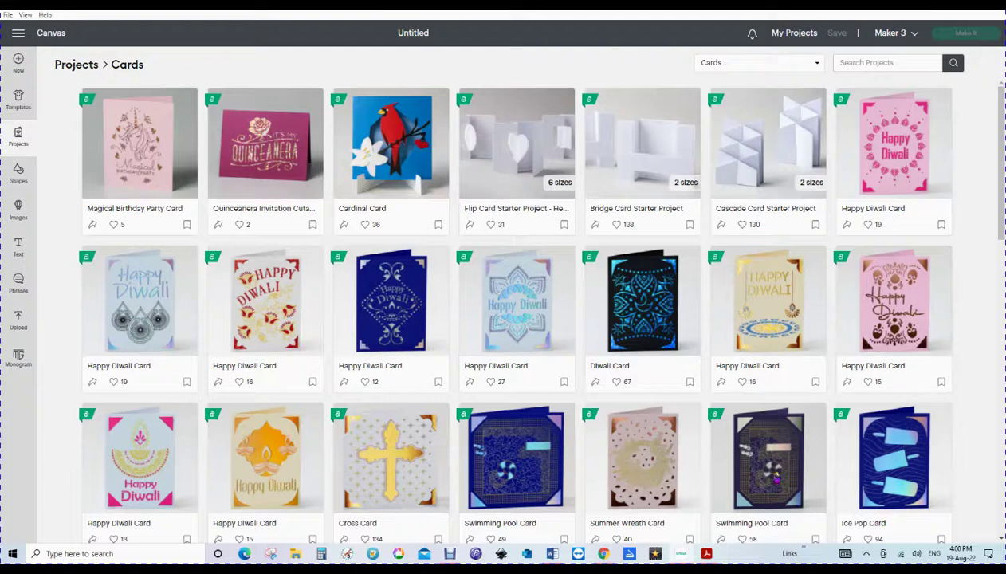
left_click(449, 553)
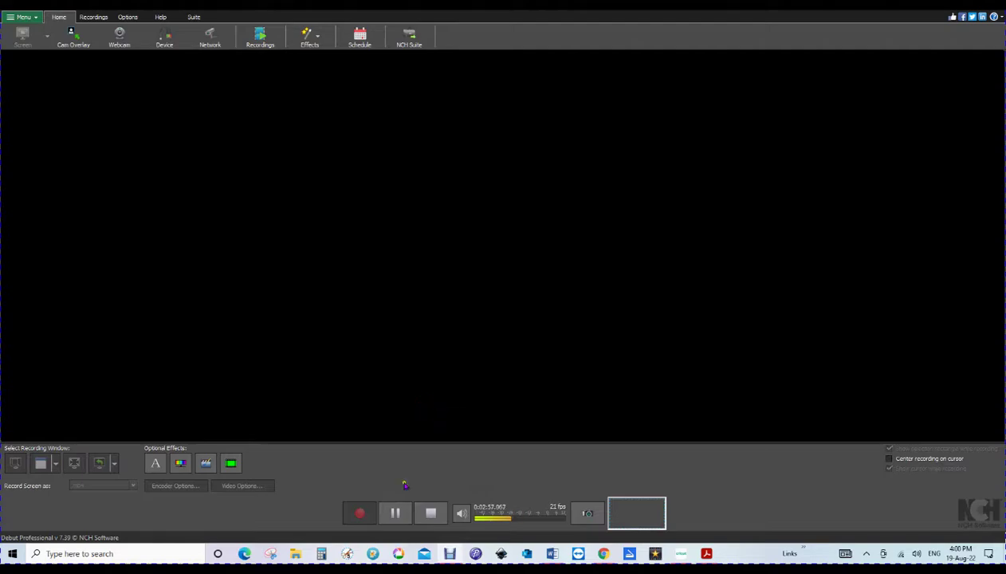
left_click(395, 512)
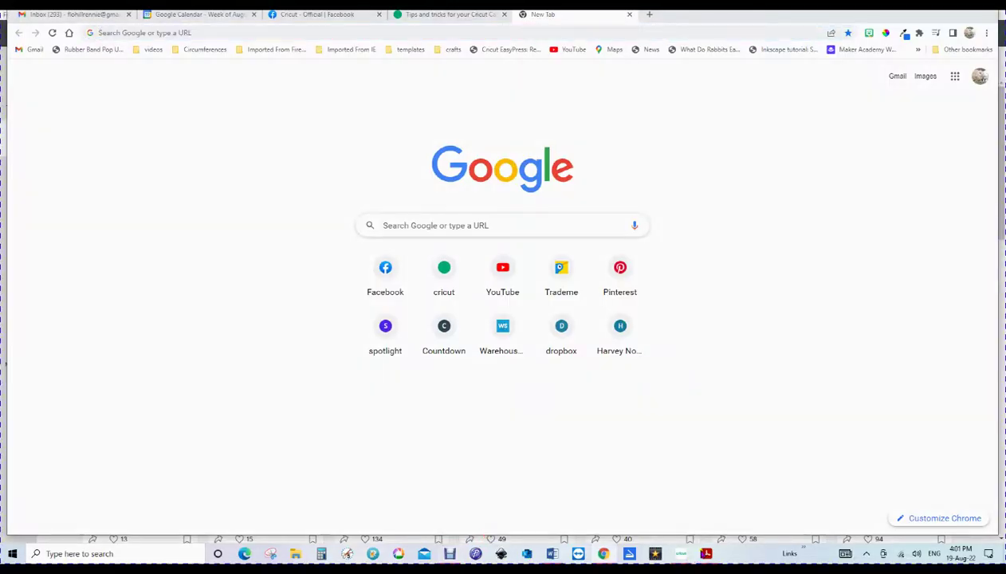
left_click(650, 512)
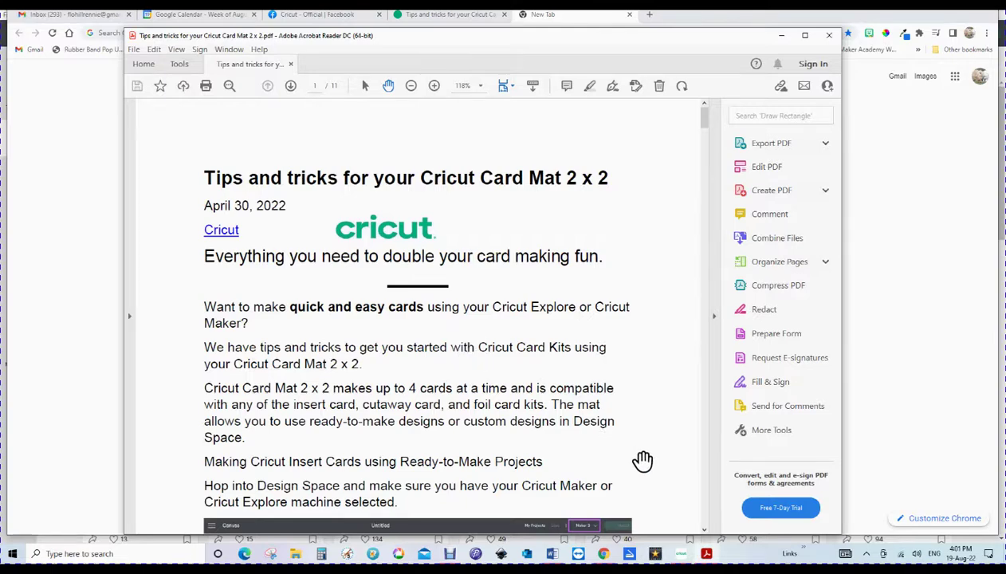
left_click(680, 553)
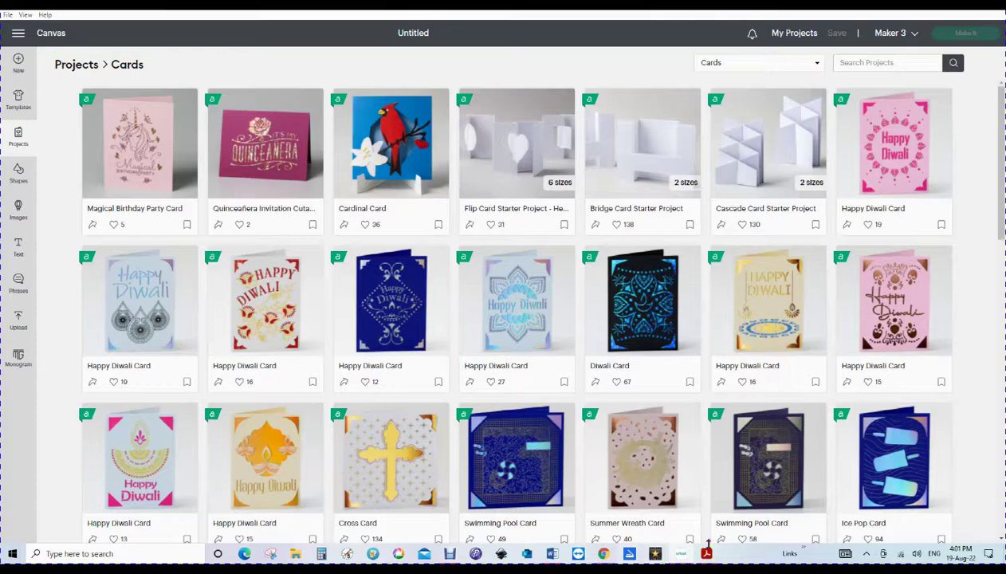
Switch to the Card Mat 2 x 2 guide in Acrobat Reader and read the Insert Cards section, including the compatible card sizes.
left_click(707, 555)
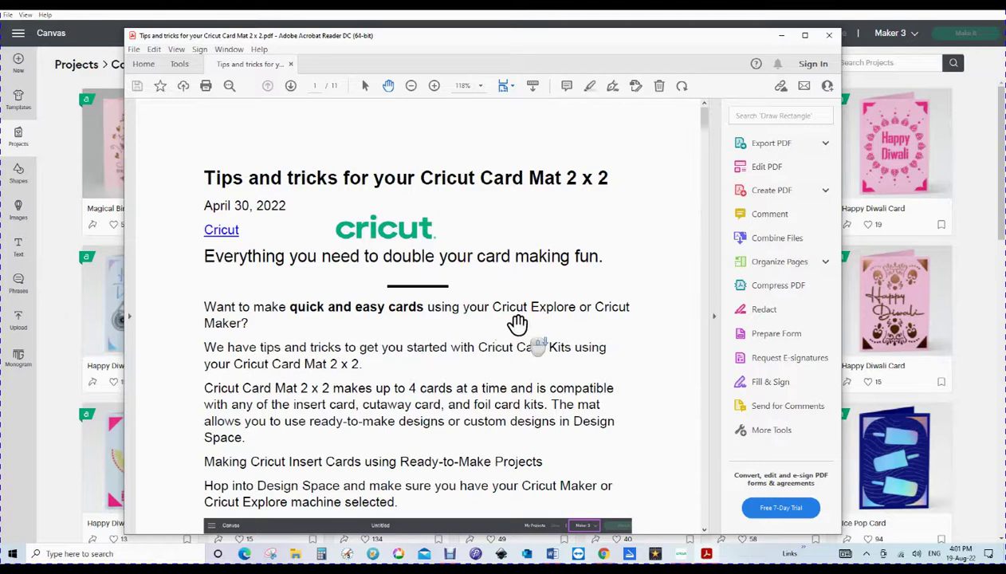
scroll(518, 321, "down", 2)
scroll(520, 315, "down", 2)
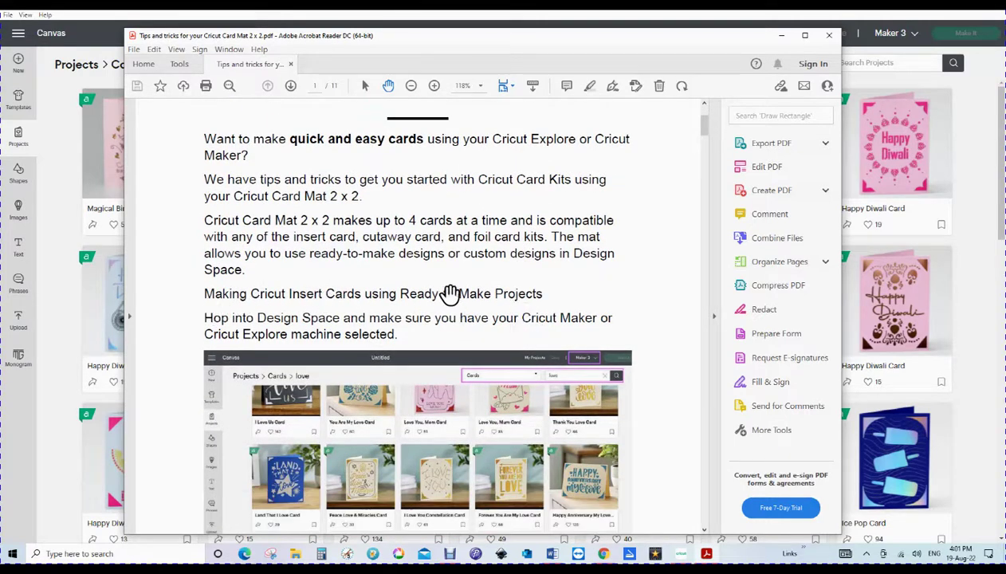
scroll(531, 294, "down", 1)
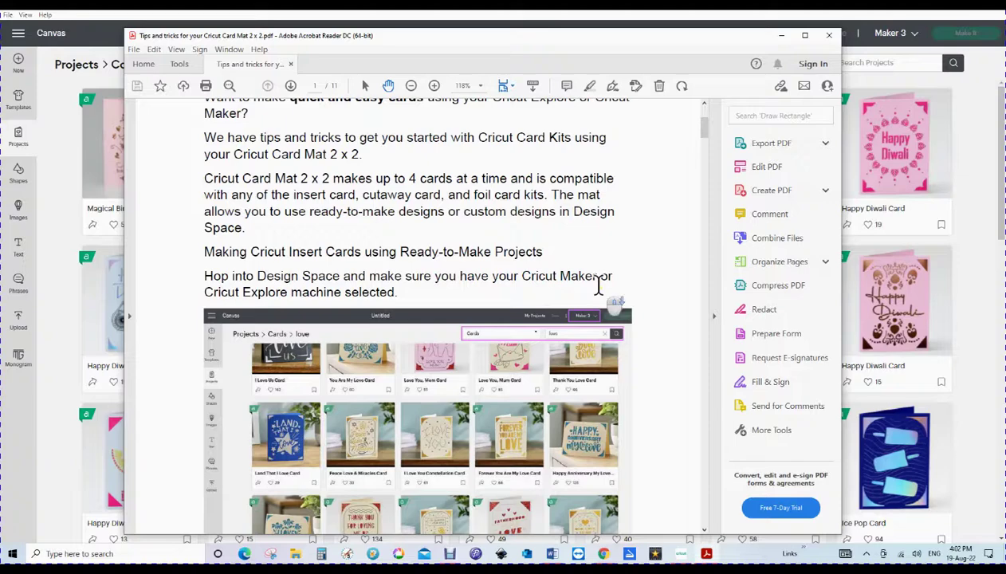
scroll(598, 286, "down", 1)
scroll(598, 286, "down", 2)
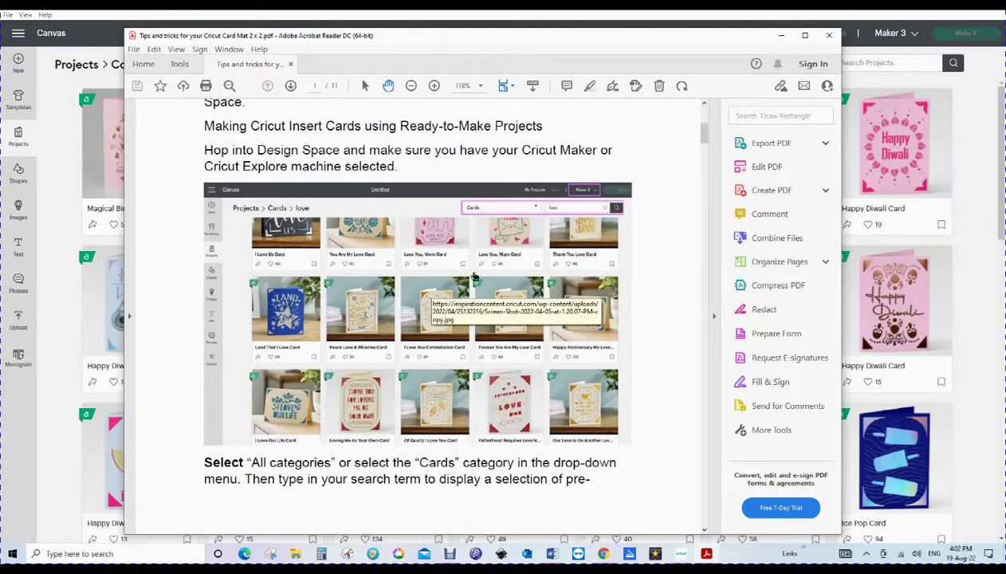
scroll(384, 258, "down", 6)
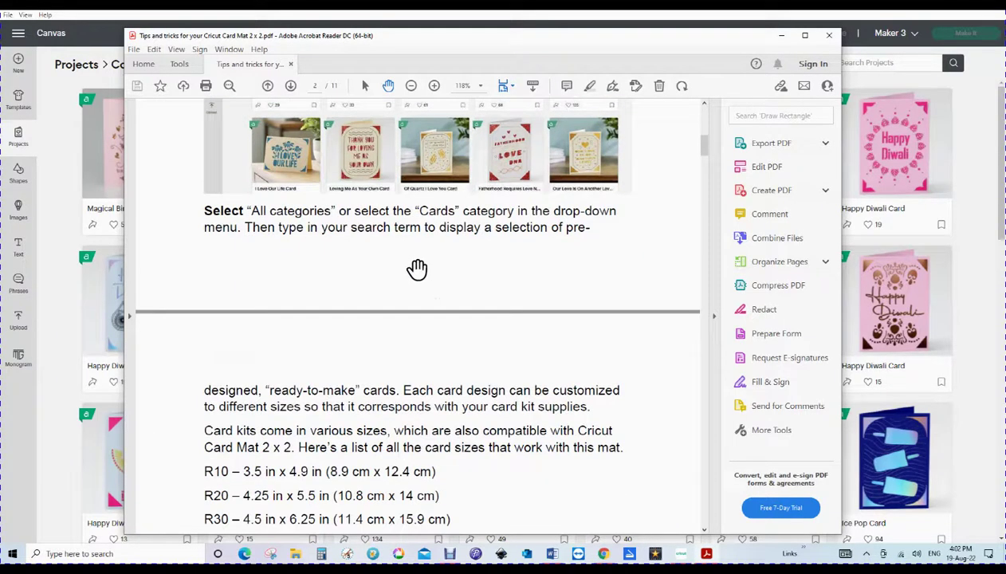
scroll(416, 270, "down", 4)
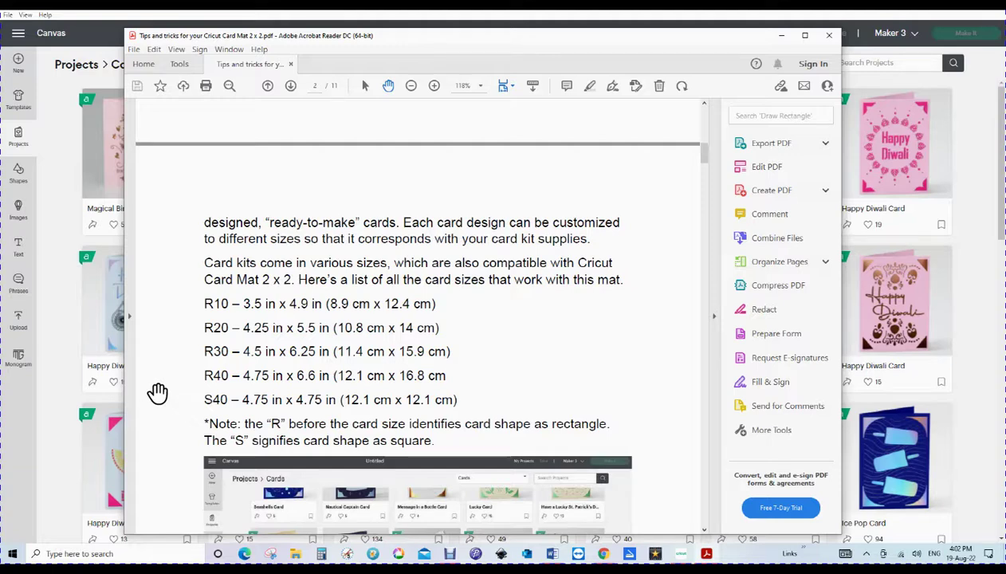
scroll(283, 363, "down", 3)
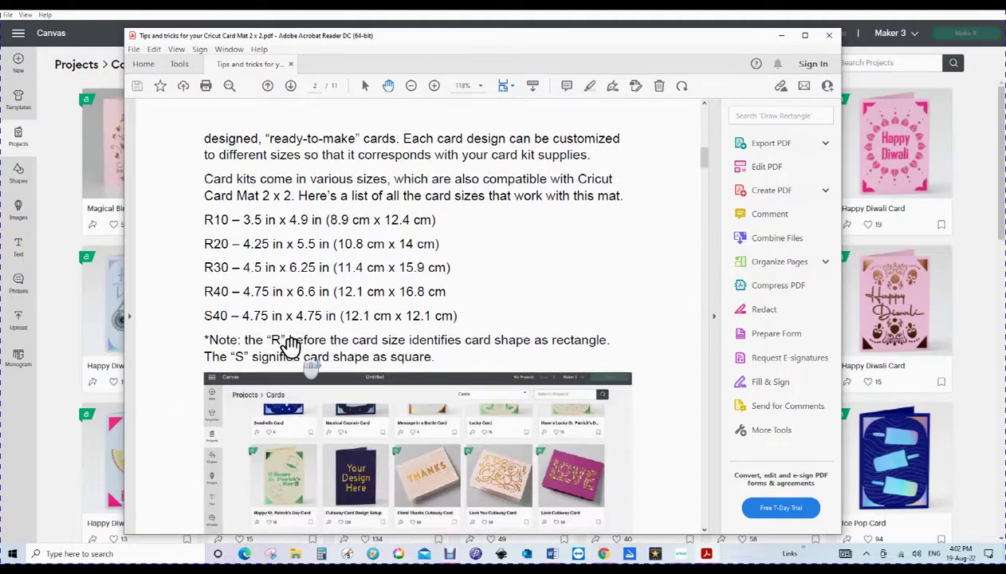
scroll(567, 397, "down", 3)
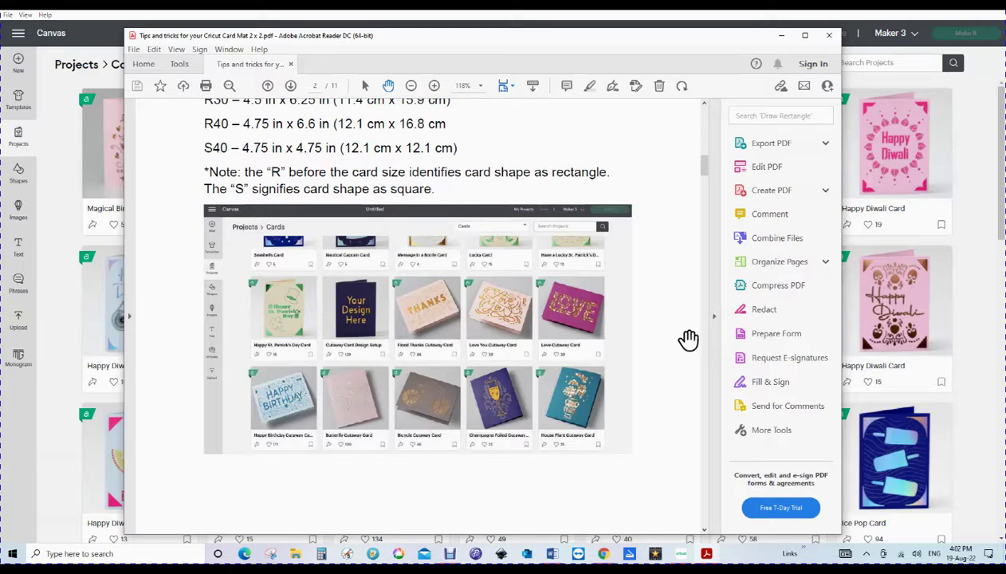
Read the guide's bonus tips on pens and foil and its instructions for designing Cutaway Cards.
scroll(684, 338, "down", 1)
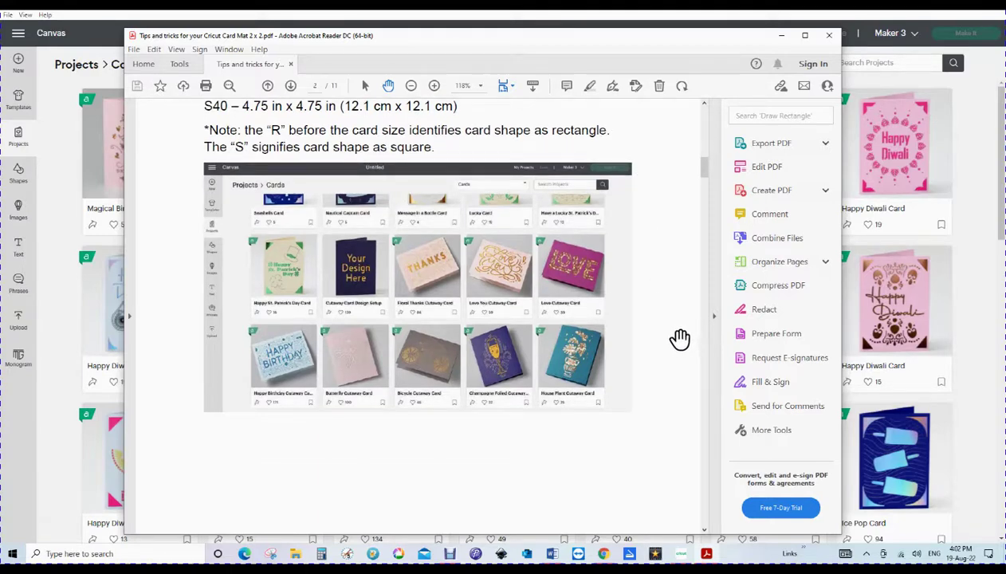
scroll(679, 339, "down", 1)
scroll(673, 341, "down", 10)
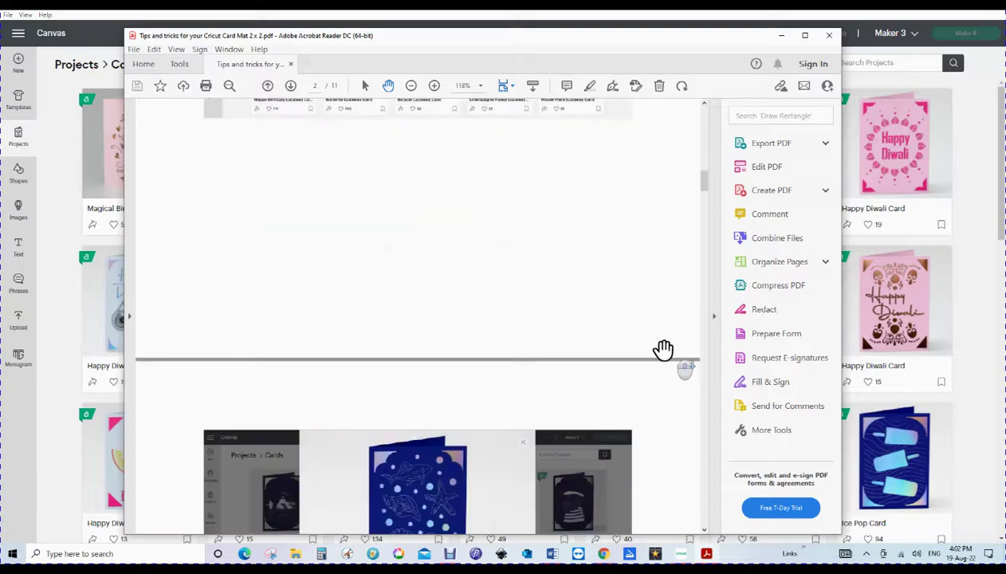
scroll(658, 351, "down", 4)
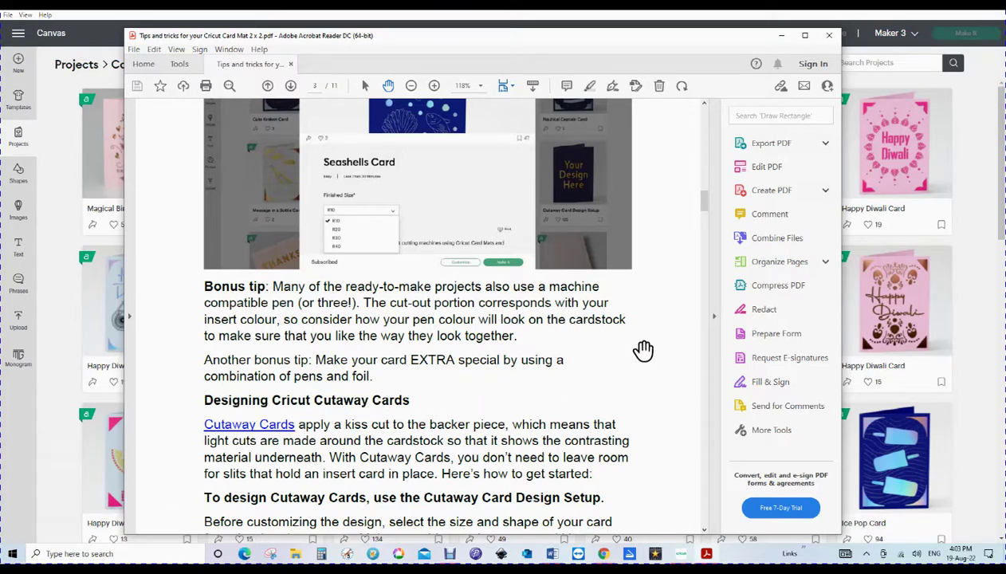
scroll(651, 355, "down", 2)
scroll(652, 355, "down", 4)
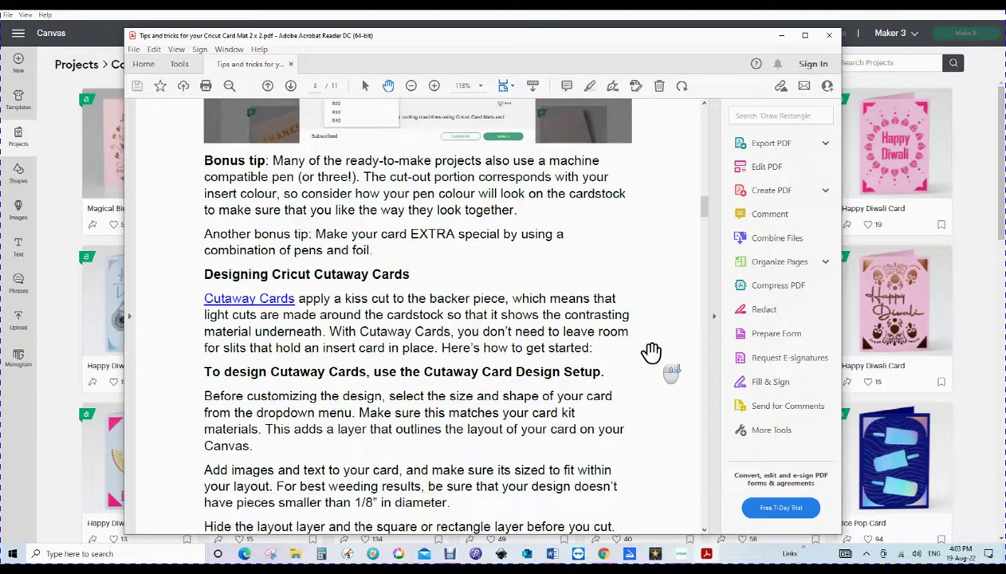
scroll(650, 348, "down", 12)
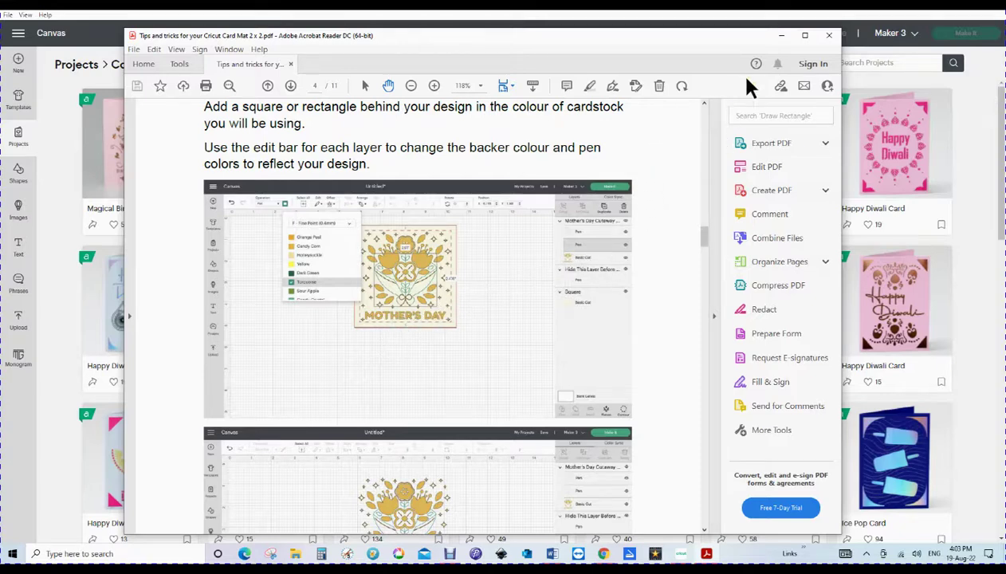
Return to Design Space, open the Mountain Sunrise Card for customizing and move its design to about X 1.5, Y 1.0 on the canvas.
left_click(782, 38)
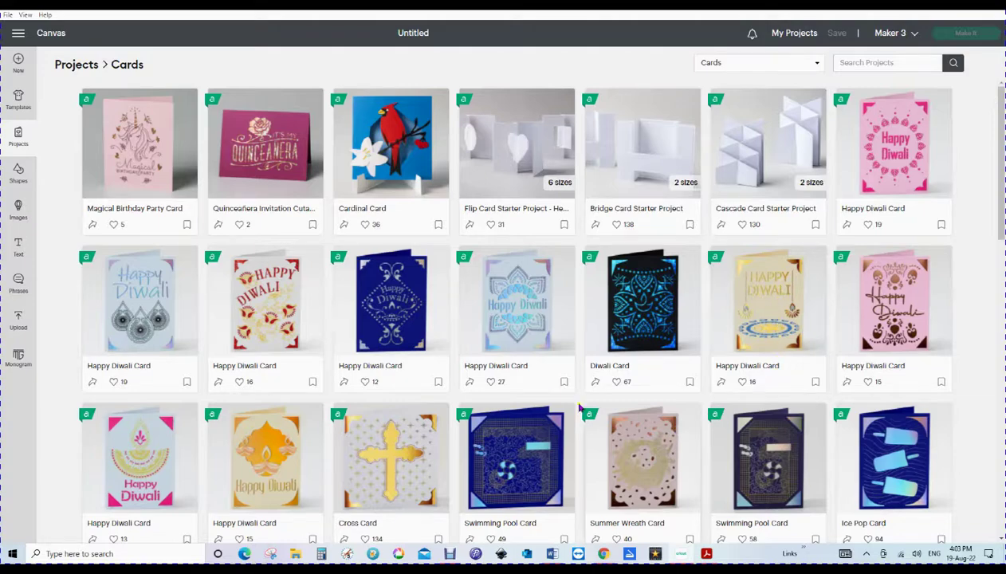
scroll(474, 378, "down", 2)
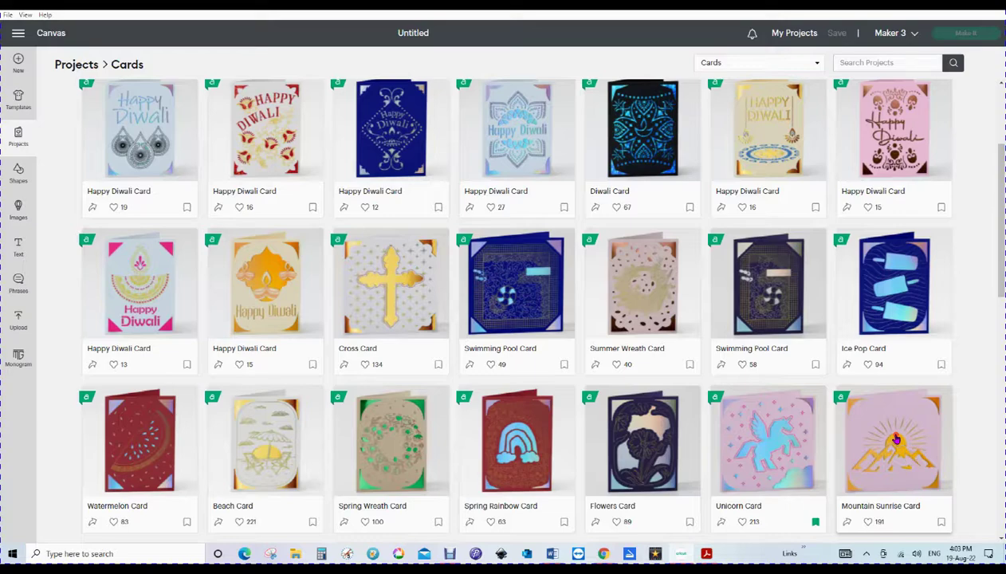
left_click(896, 439)
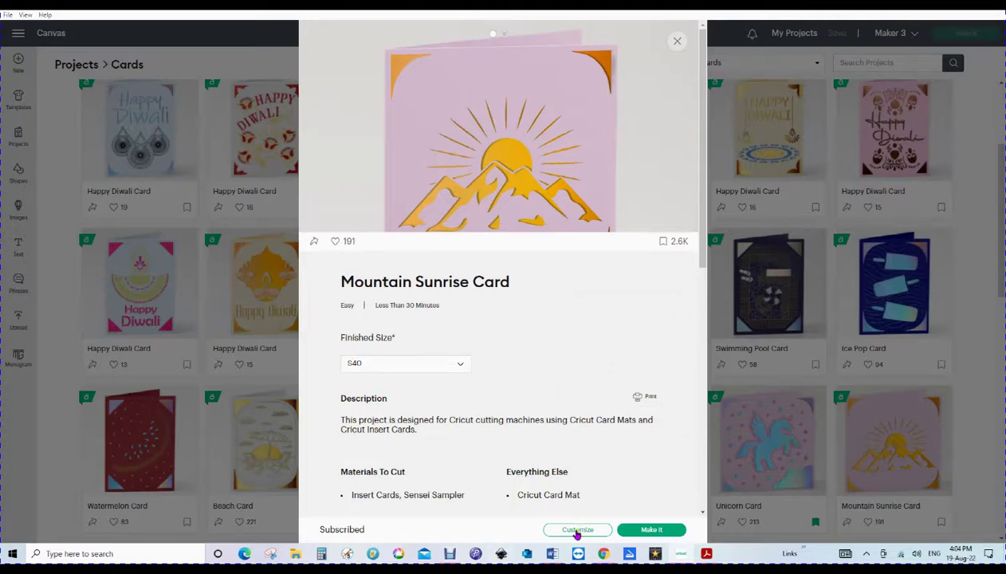
left_click(578, 530)
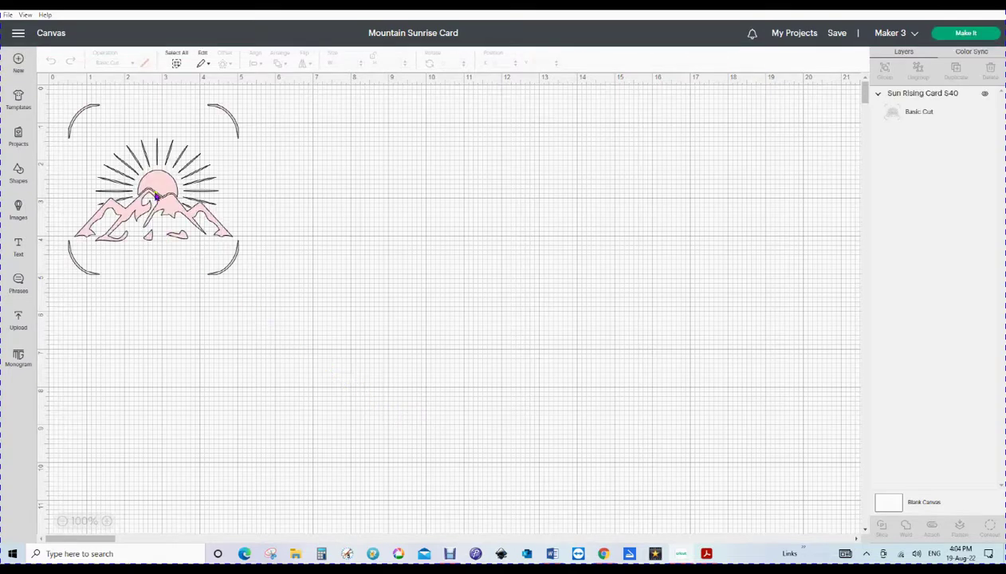
left_click_drag(167, 192, 205, 210)
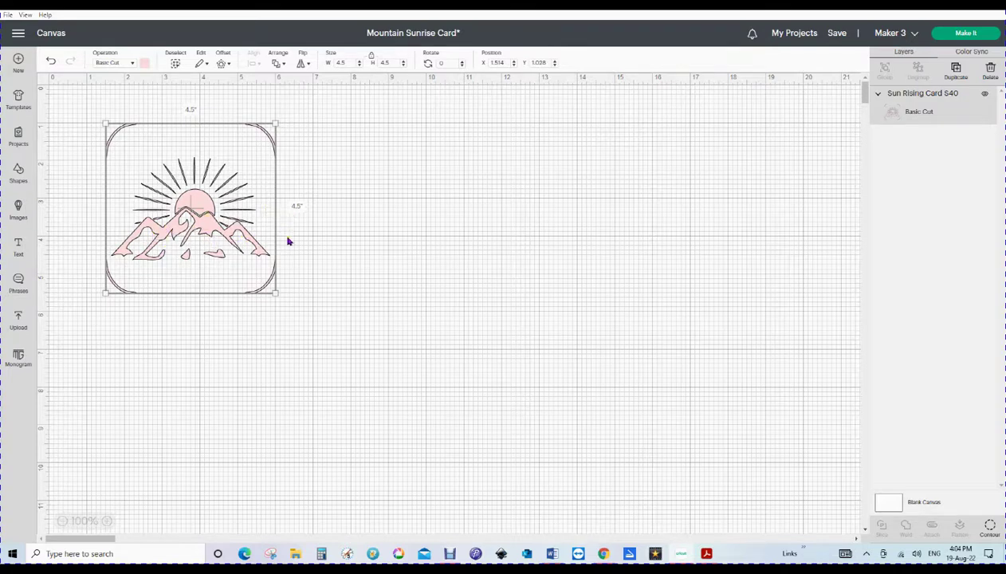
left_click(18, 134)
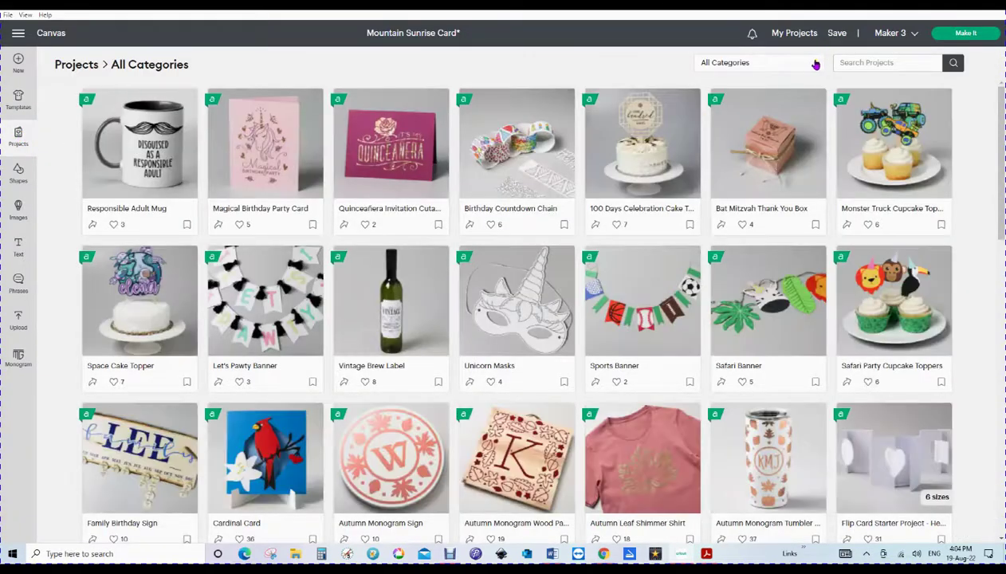
left_click(815, 63)
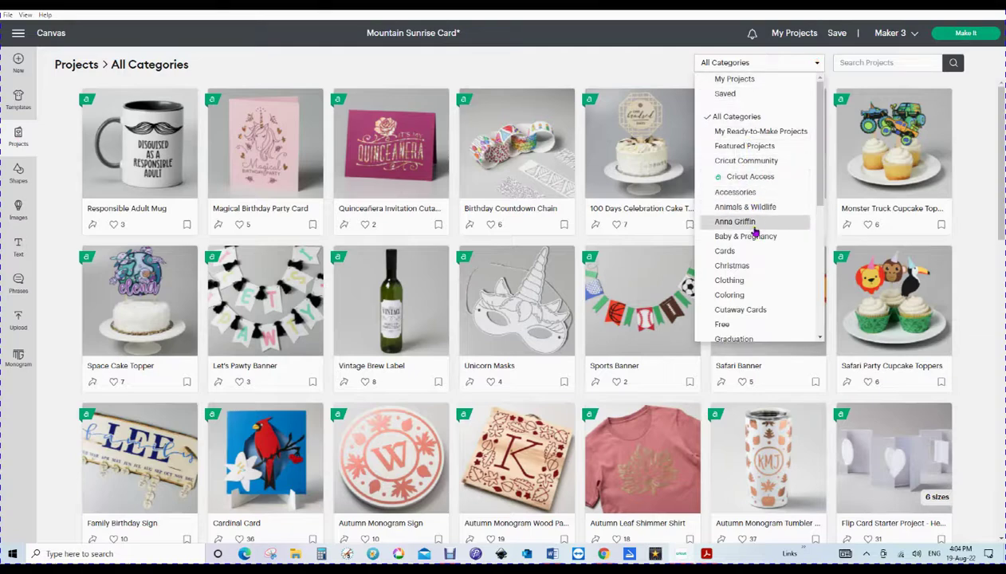
left_click(733, 253)
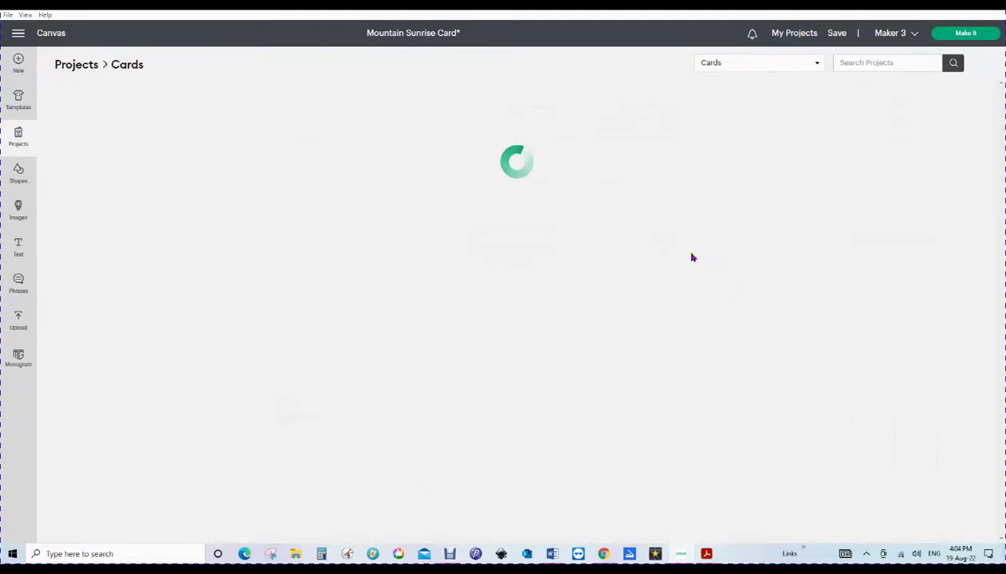
scroll(633, 263, "down", 2)
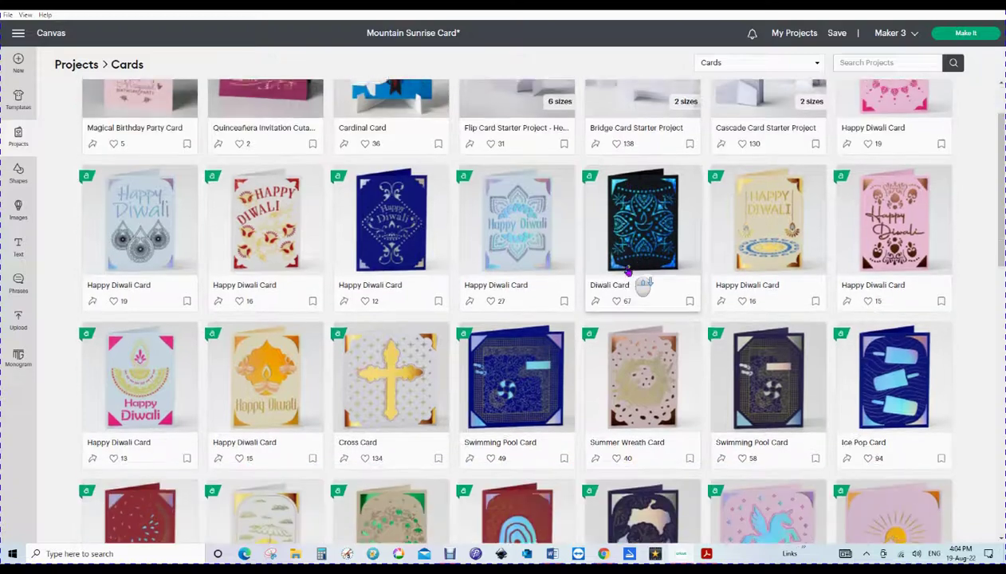
scroll(628, 272, "down", 1)
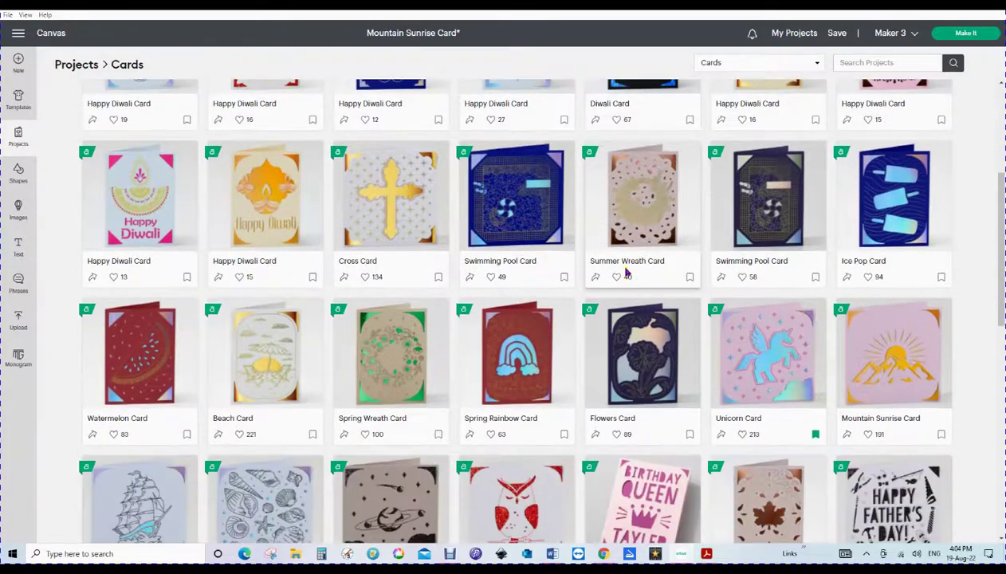
scroll(621, 275, "down", 1)
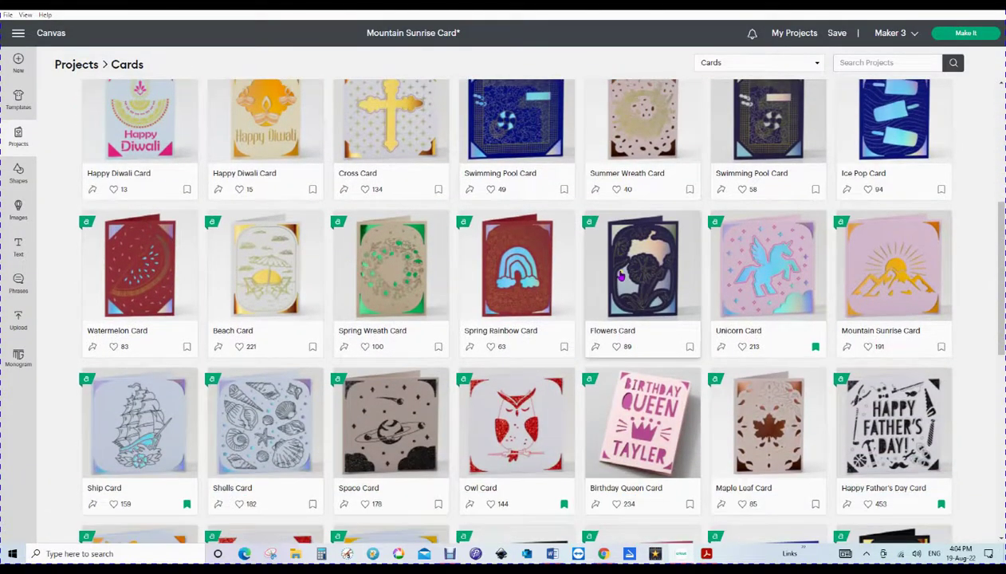
scroll(618, 273, "down", 1)
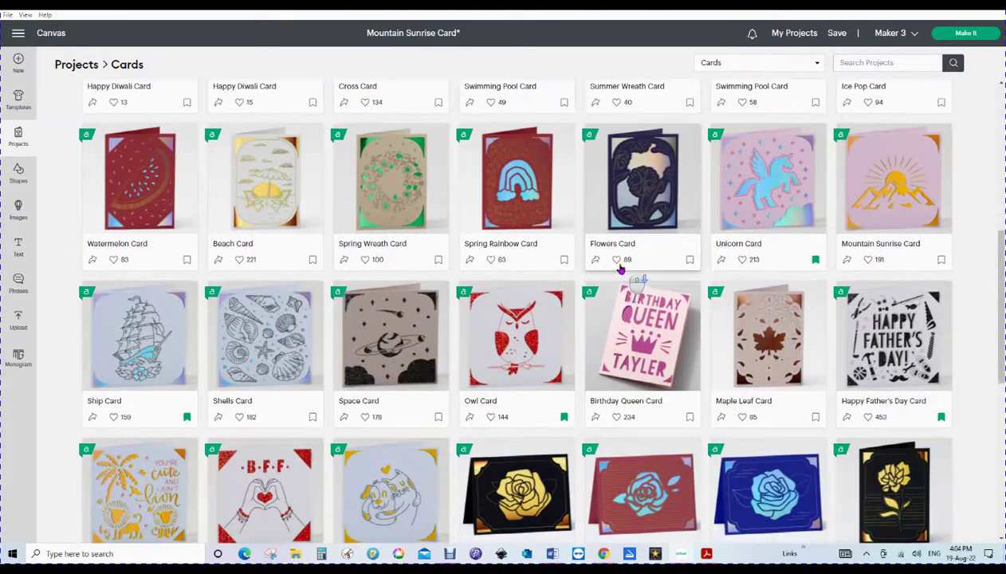
left_click(507, 348)
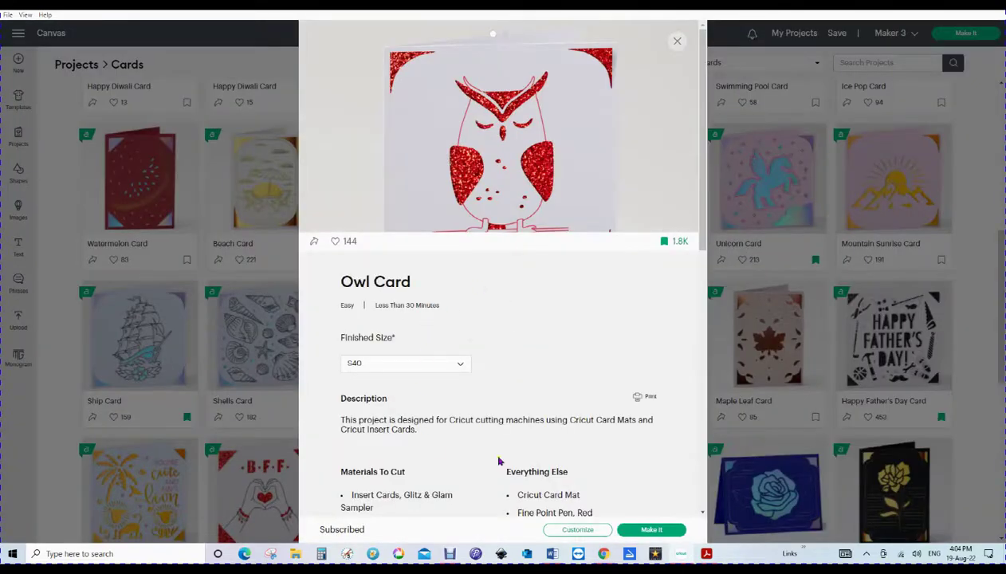
left_click(579, 531)
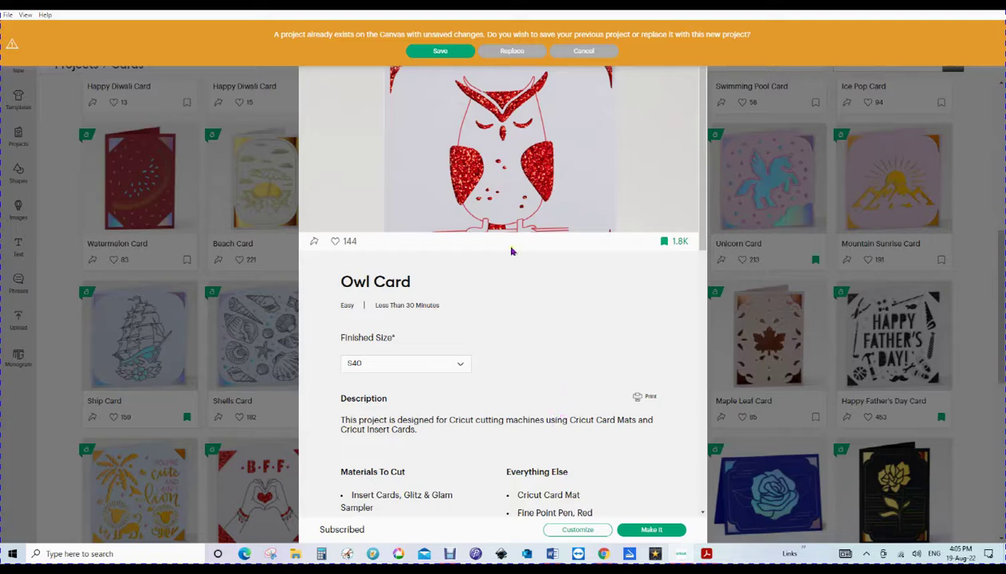
left_click(583, 52)
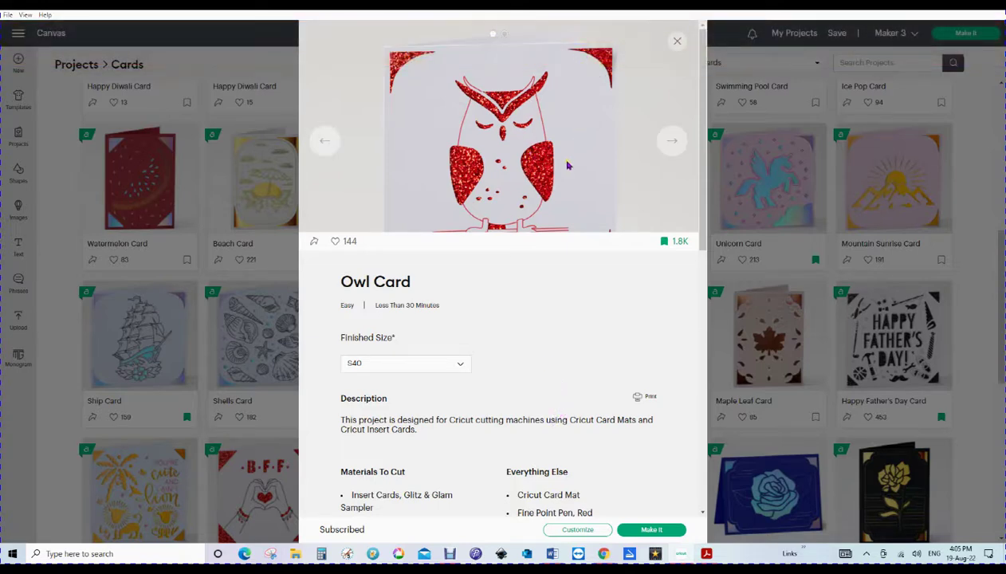
left_click(674, 40)
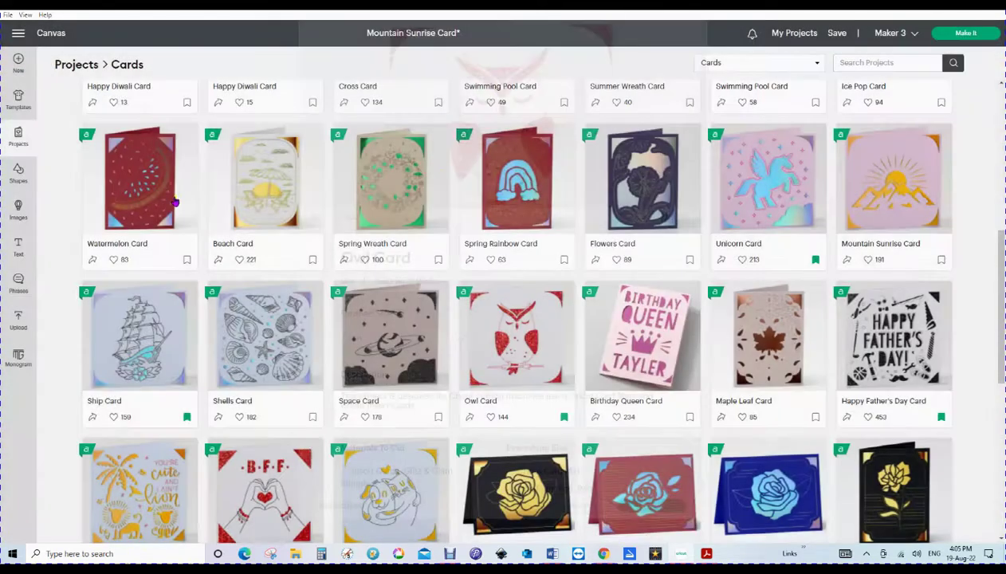
left_click(48, 34)
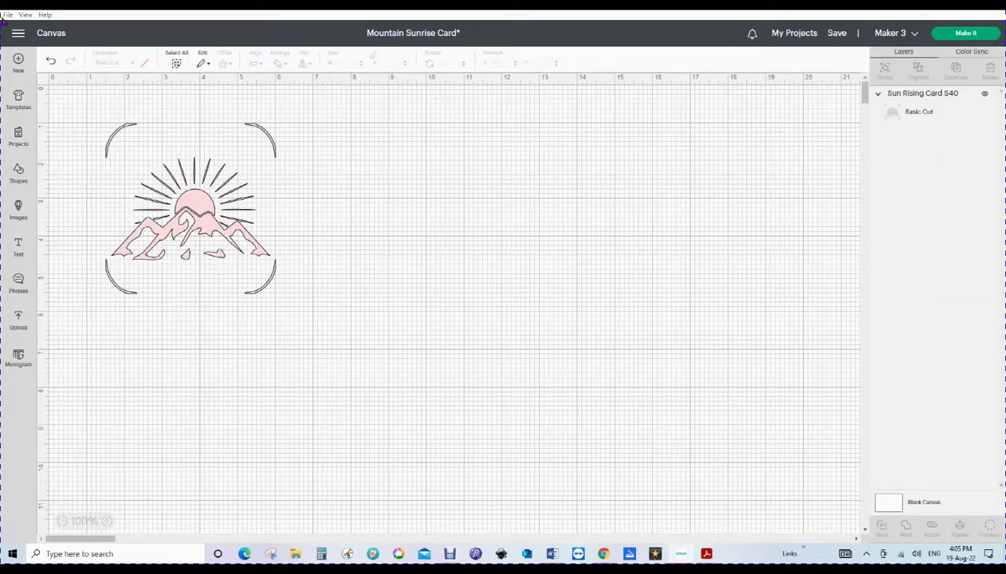
Open a second Design Space window and go to its blank canvas.
left_click(7, 16)
left_click(25, 14)
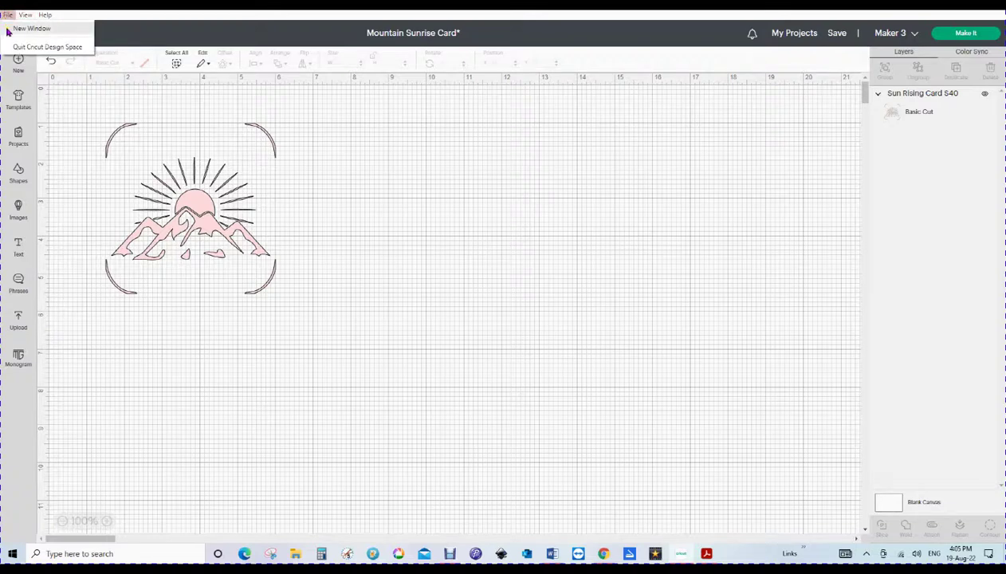
key("Escape")
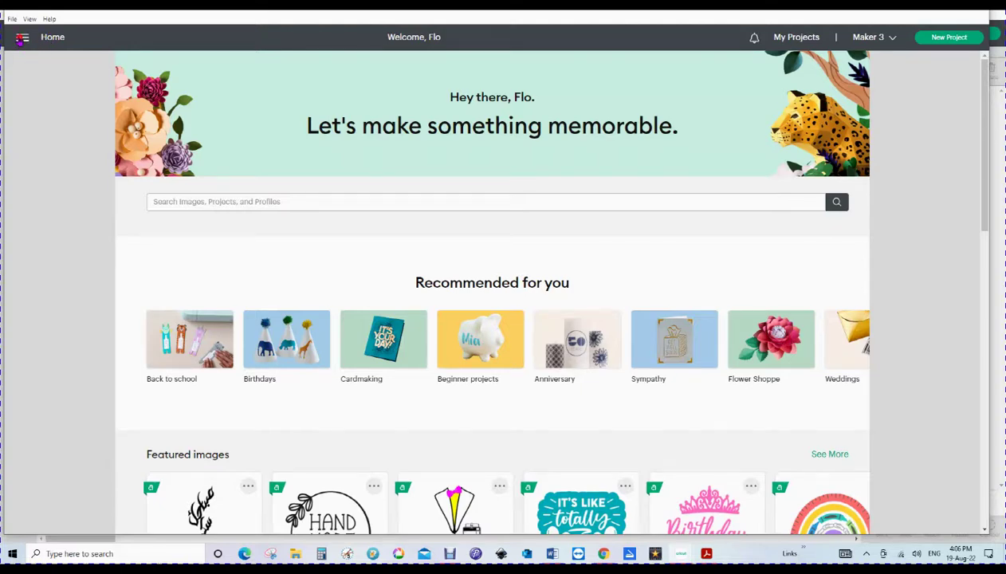
left_click(21, 38)
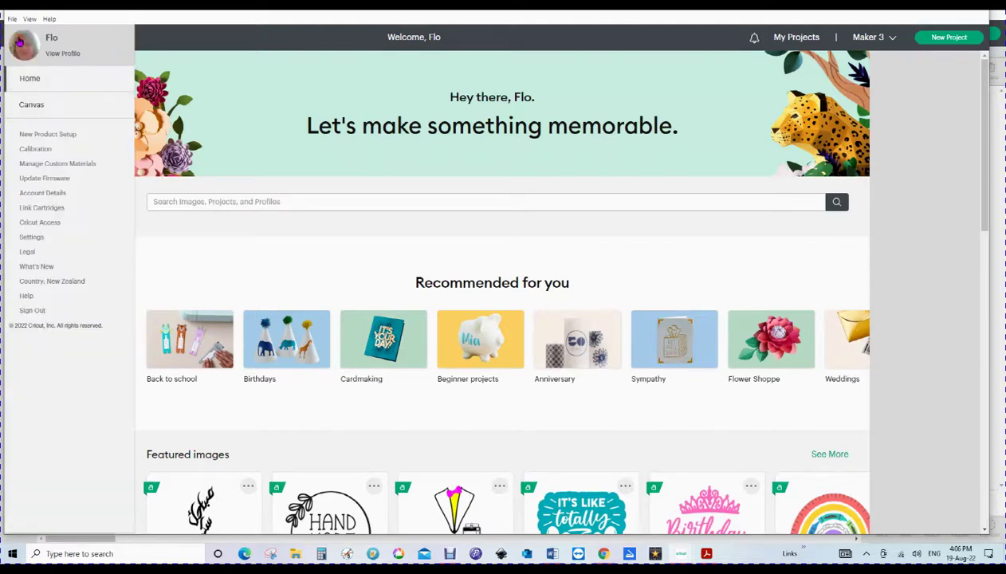
left_click(36, 106)
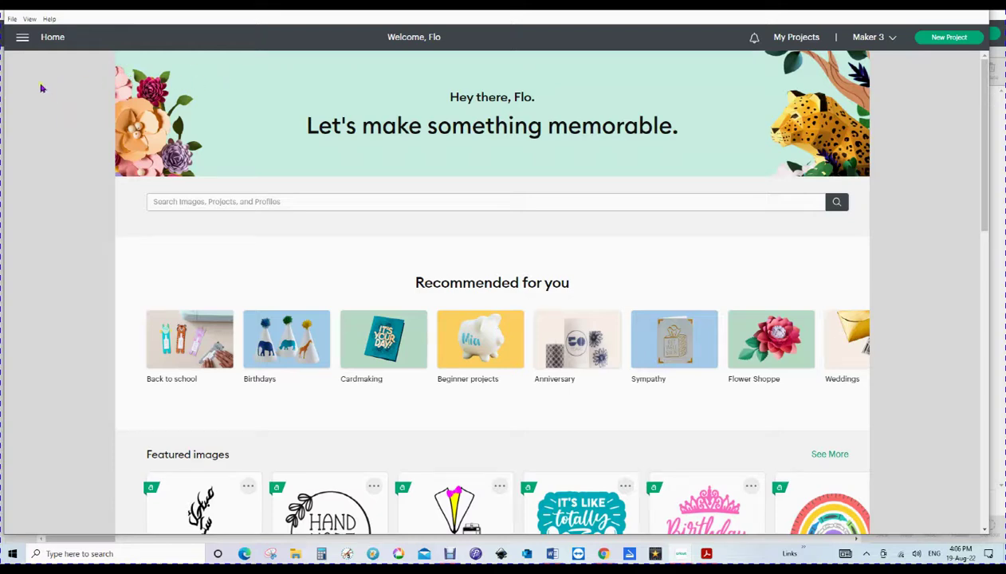
left_click(23, 38)
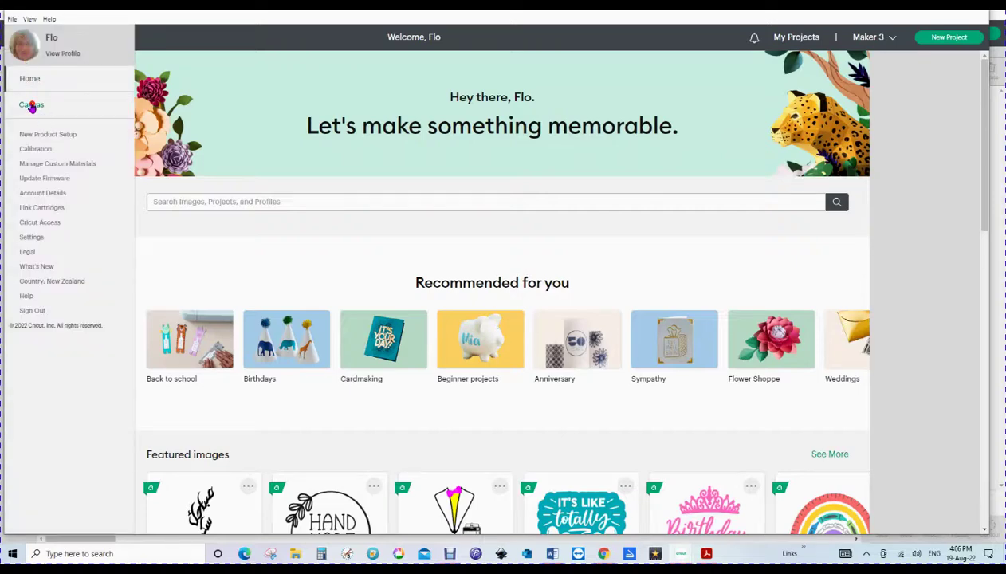
left_click(31, 106)
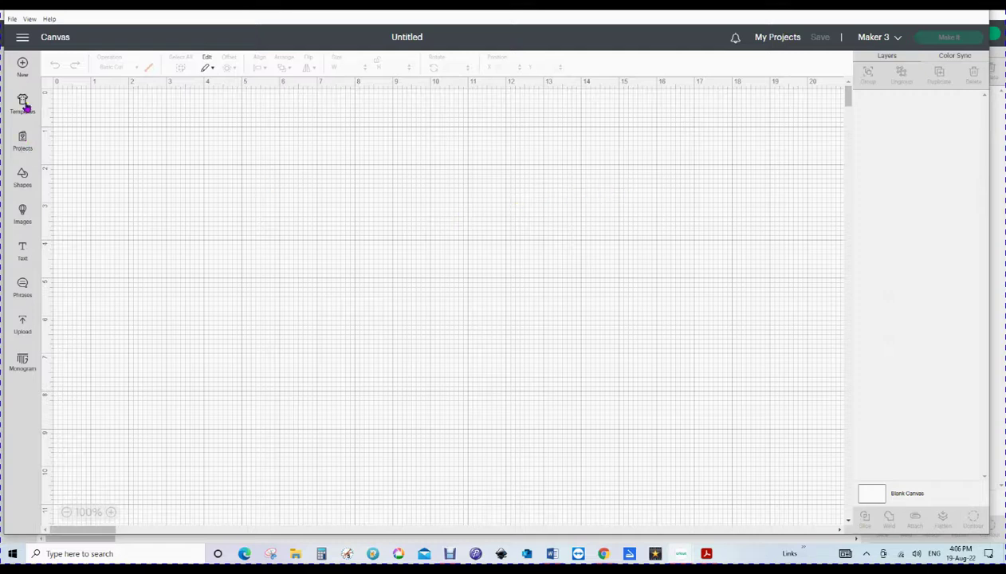
Filter the ready-to-make projects to the Cards category and open the Owl Card for customizing.
left_click(22, 137)
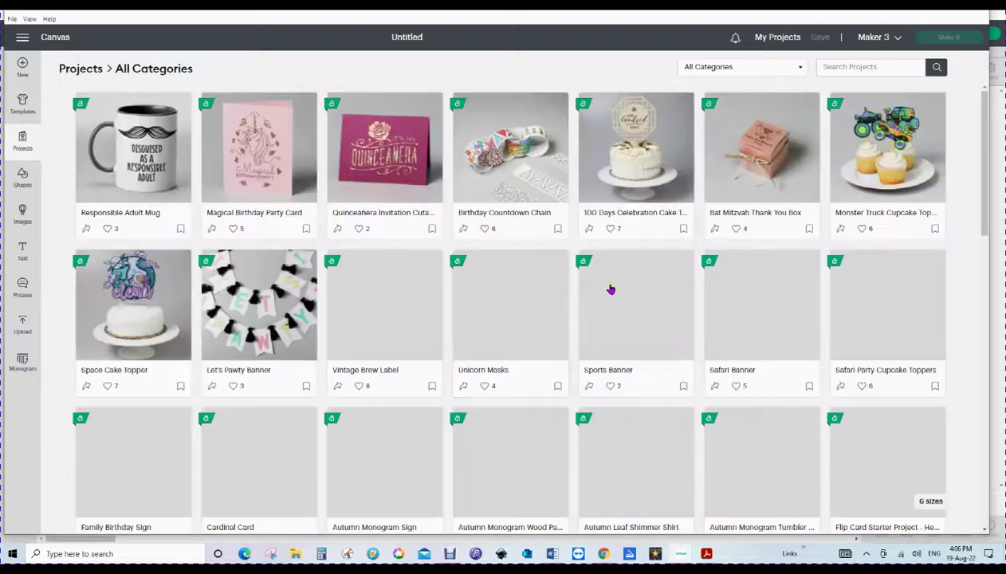
left_click(800, 67)
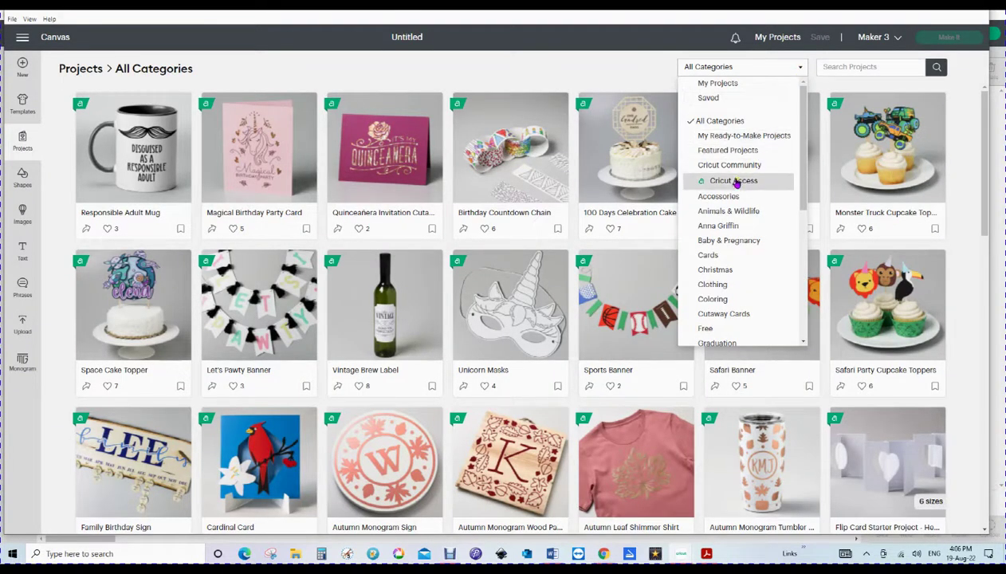
left_click(707, 256)
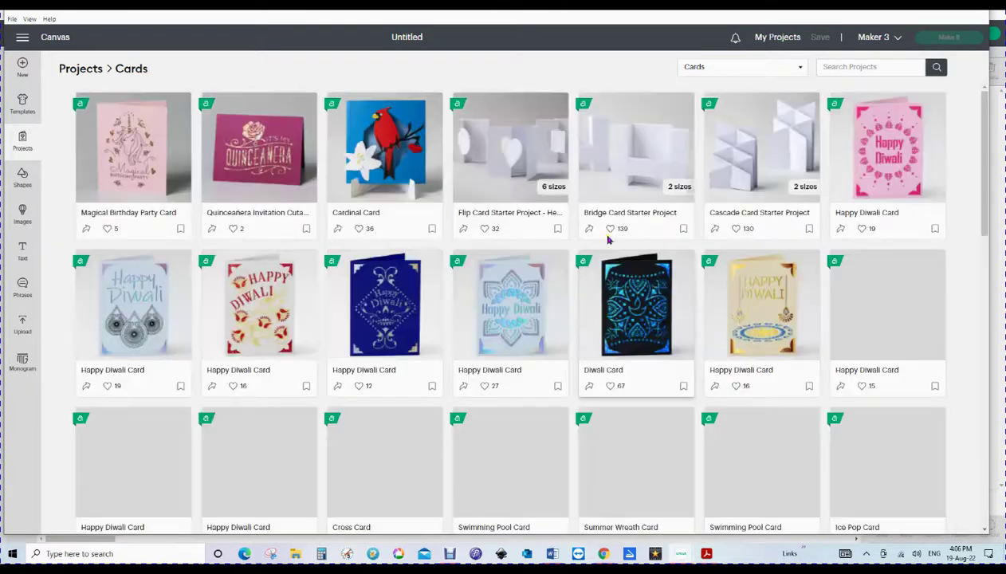
scroll(514, 268, "down", 1)
scroll(515, 268, "down", 8)
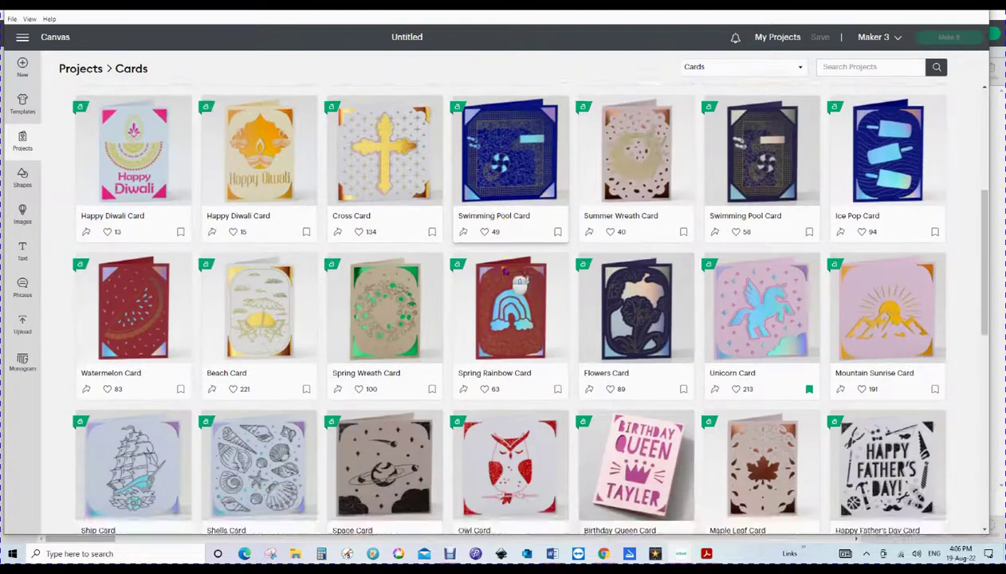
scroll(494, 278, "down", 3)
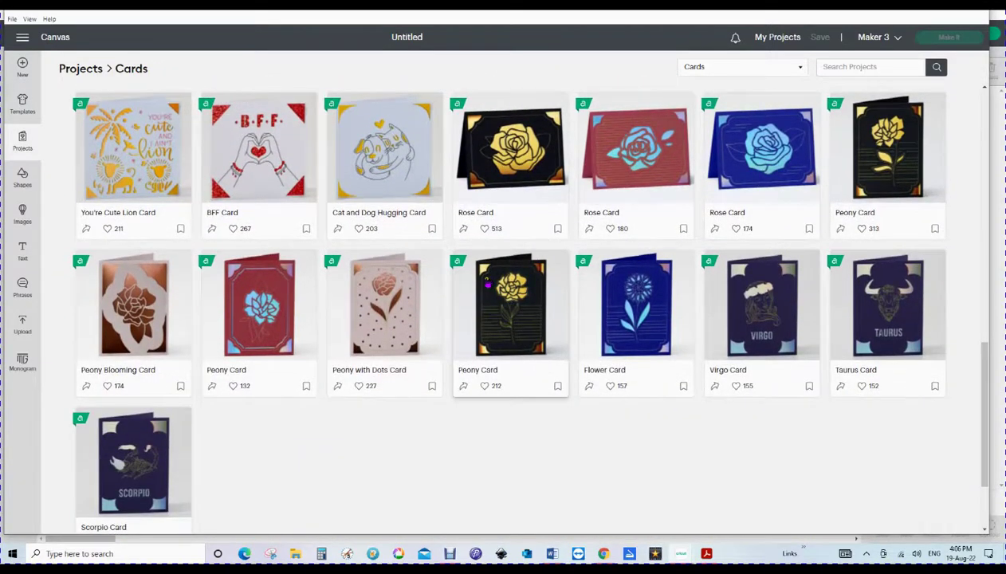
scroll(479, 291, "up", 3)
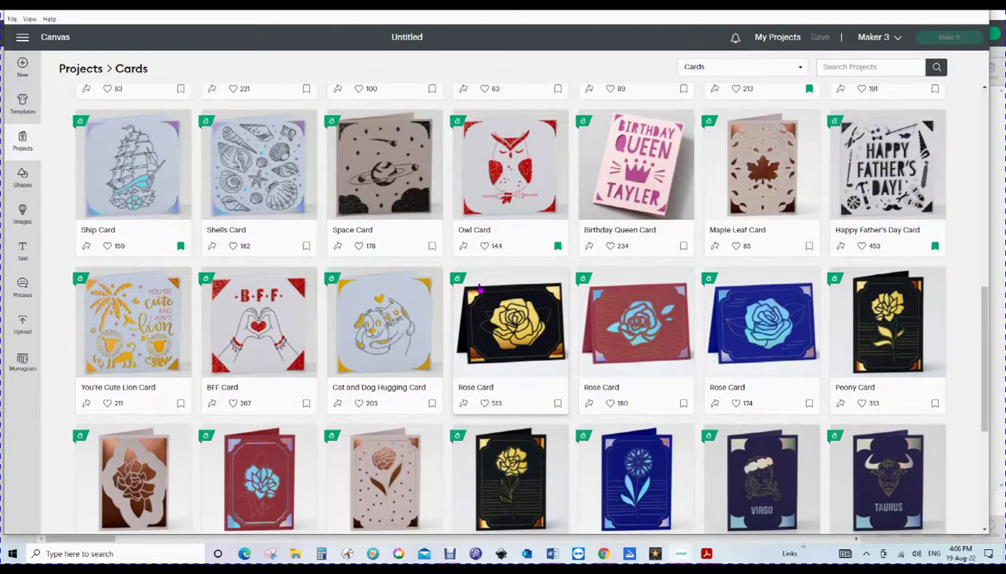
scroll(479, 289, "up", 1)
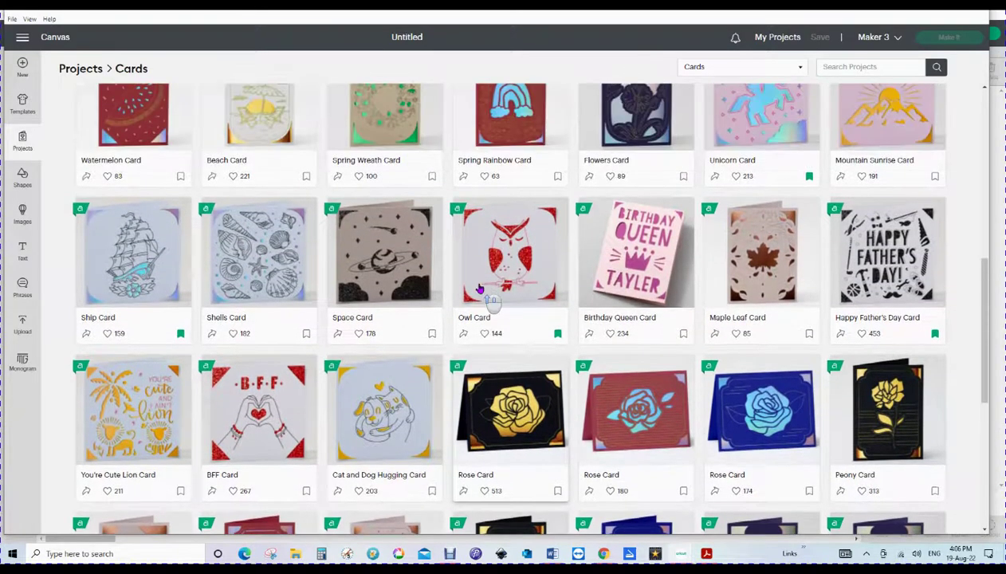
left_click(518, 258)
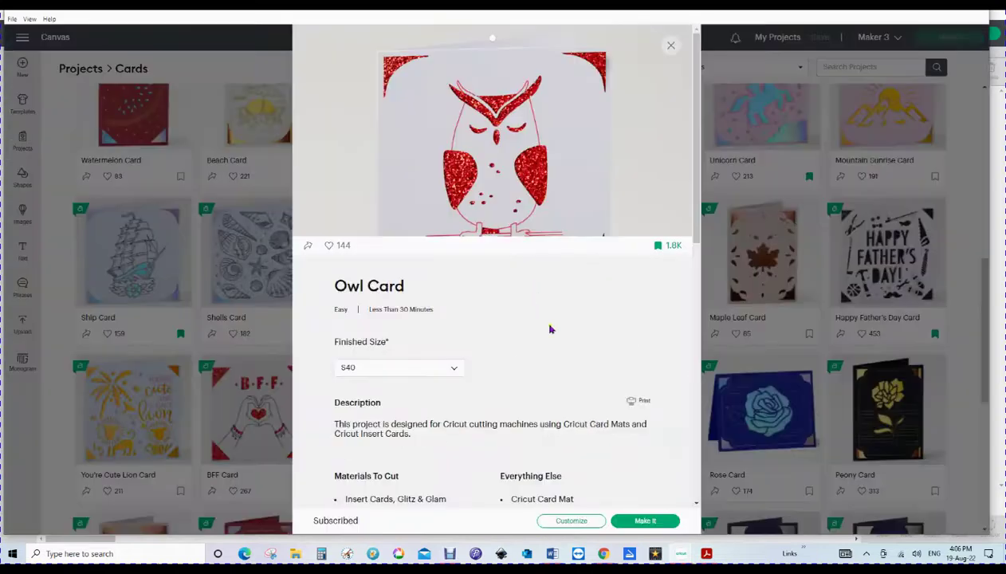
left_click(574, 521)
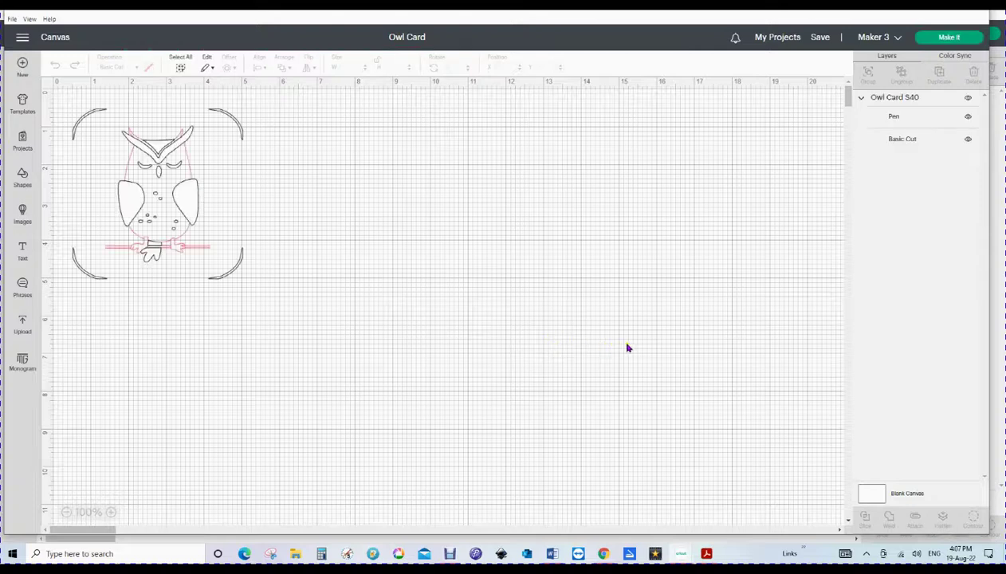
Move the owl design to about X 5.6, Y 0.9 on the canvas and copy it.
left_click(147, 189)
left_click_drag(148, 189, 354, 211)
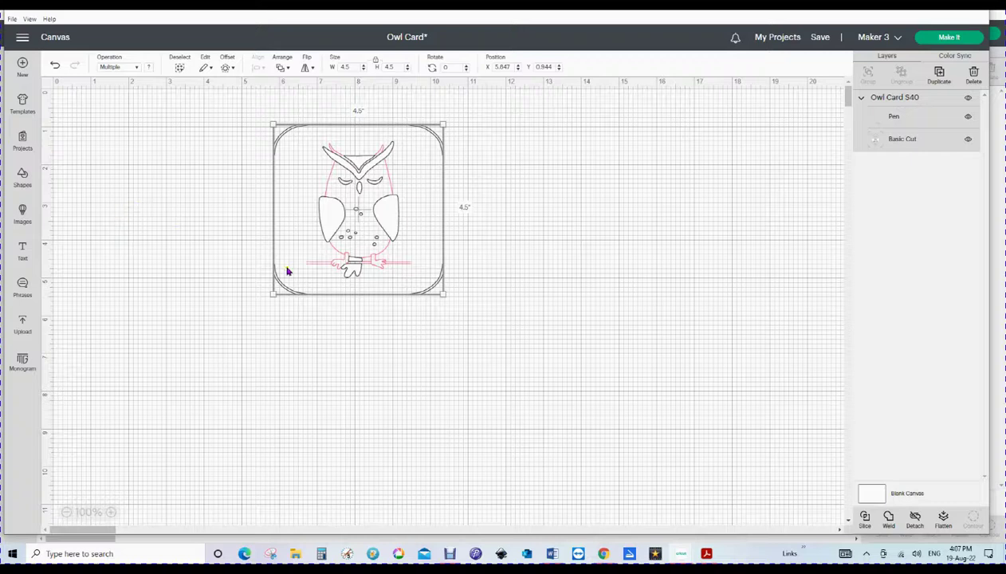
right_click(353, 213)
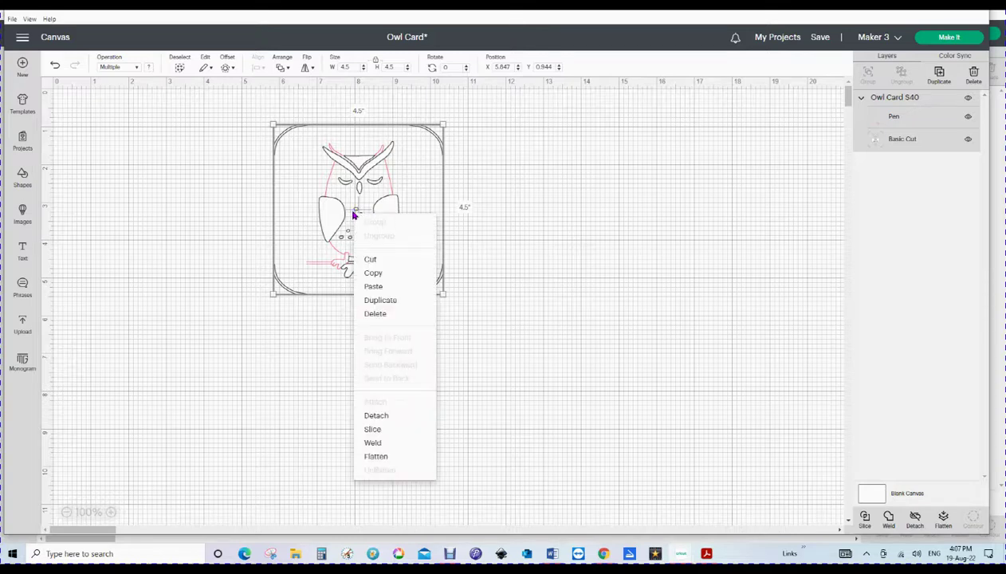
left_click(385, 274)
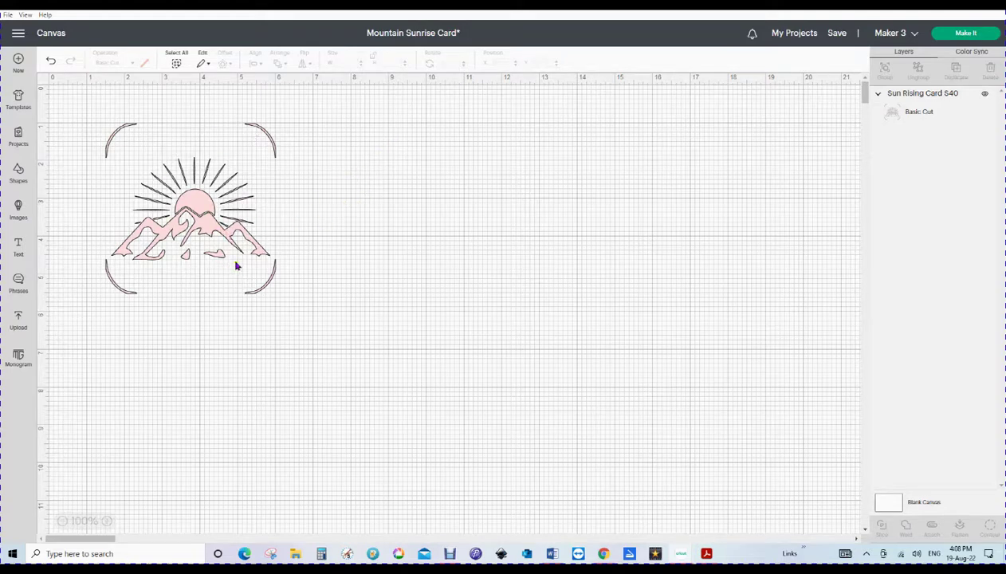
Paste the owl design into the Mountain Sunrise Card canvas and place it beside the sunrise at about X 7.9, Y 1.0.
right_click(378, 167)
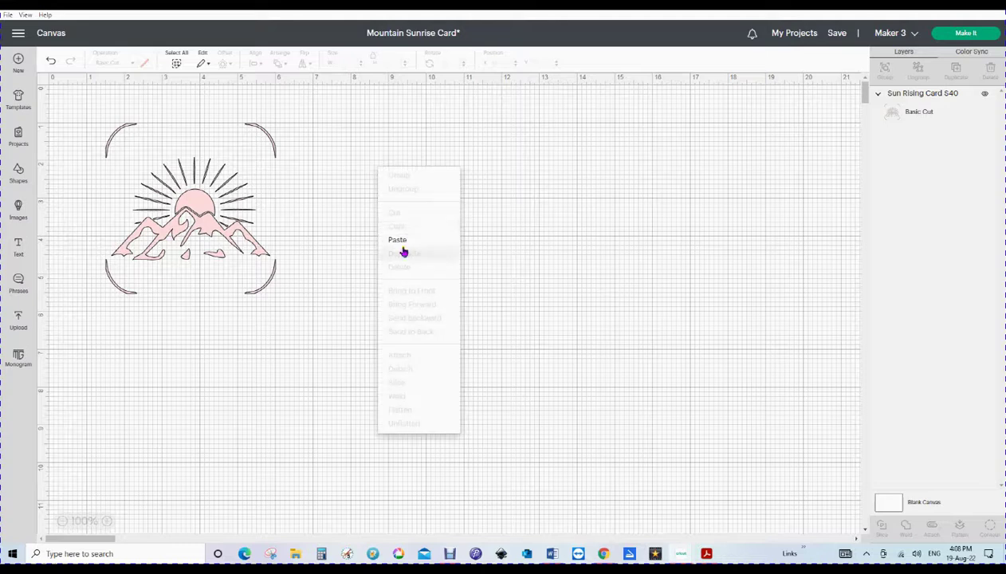
left_click(406, 240)
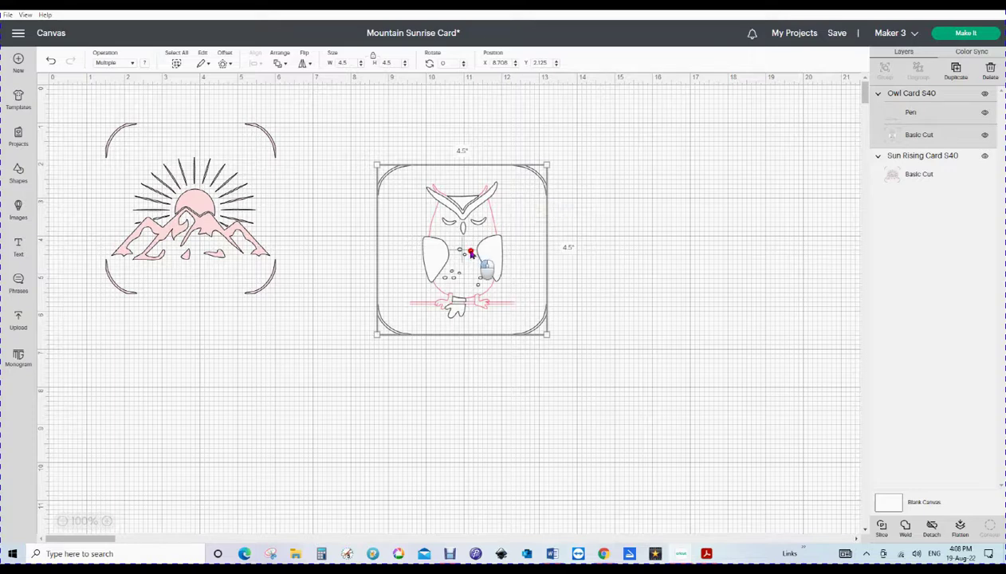
left_click_drag(472, 258, 440, 211)
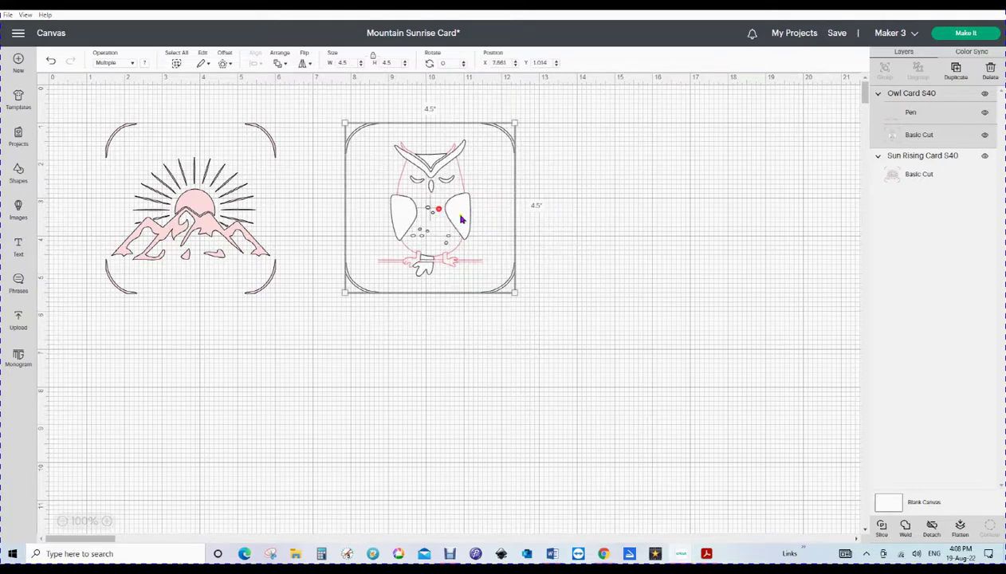
left_click(557, 243)
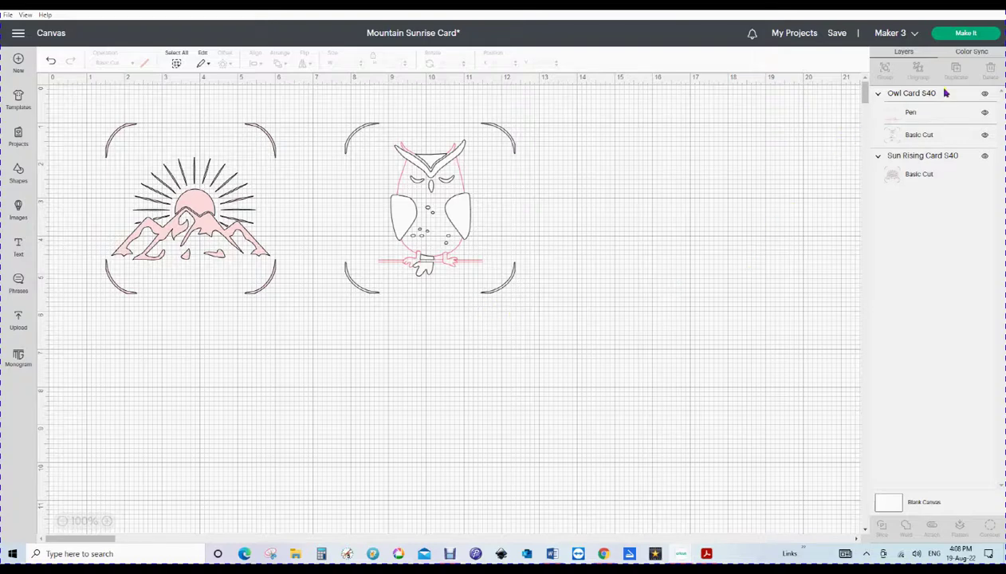
Send the combined sunrise and owl project to mat preparation.
left_click(960, 37)
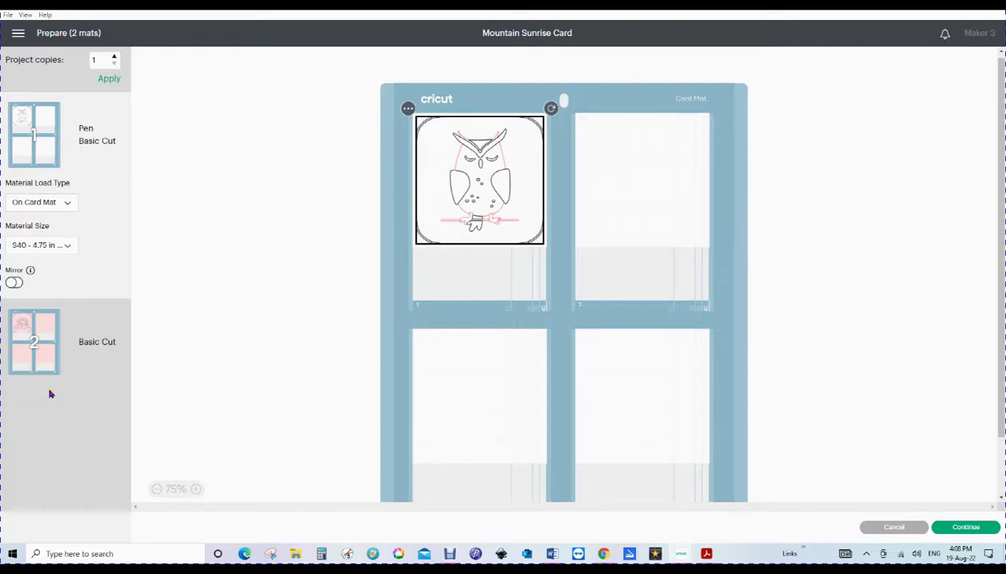
Place the mountain sunrise in the second card slot of its mat and move it onto the owl's mat, and cancel the mat preparation.
left_click(30, 344)
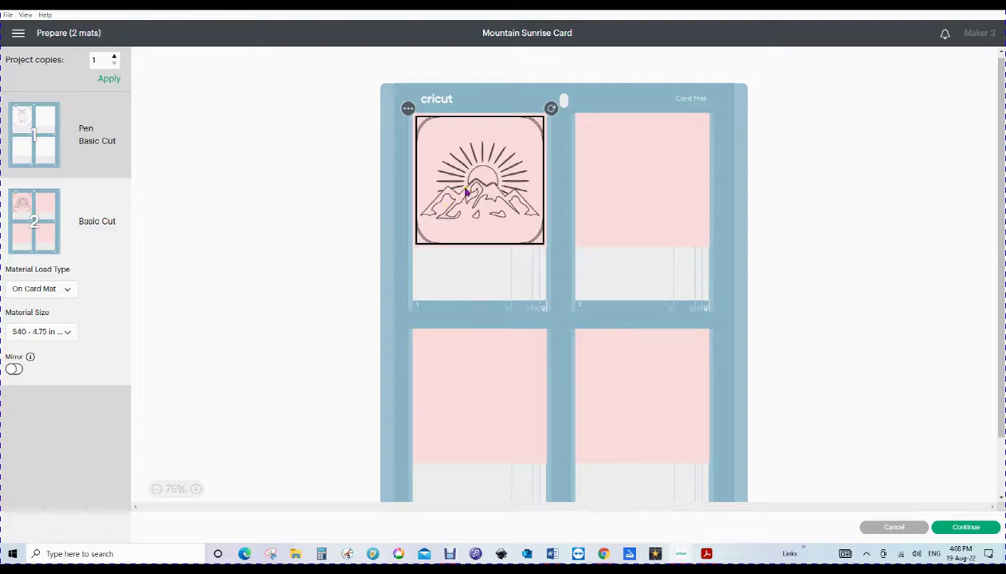
left_click_drag(467, 192, 629, 191)
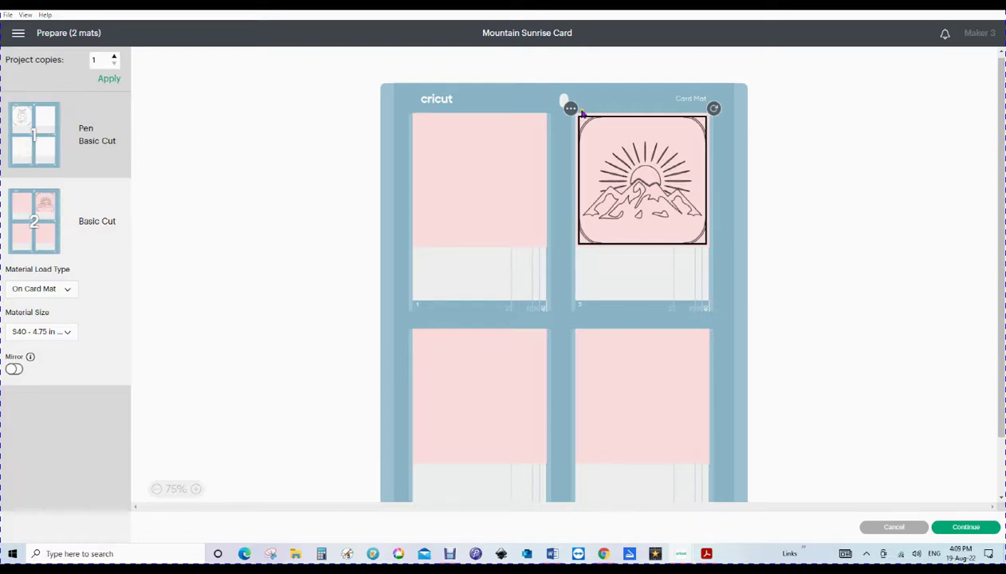
left_click(570, 108)
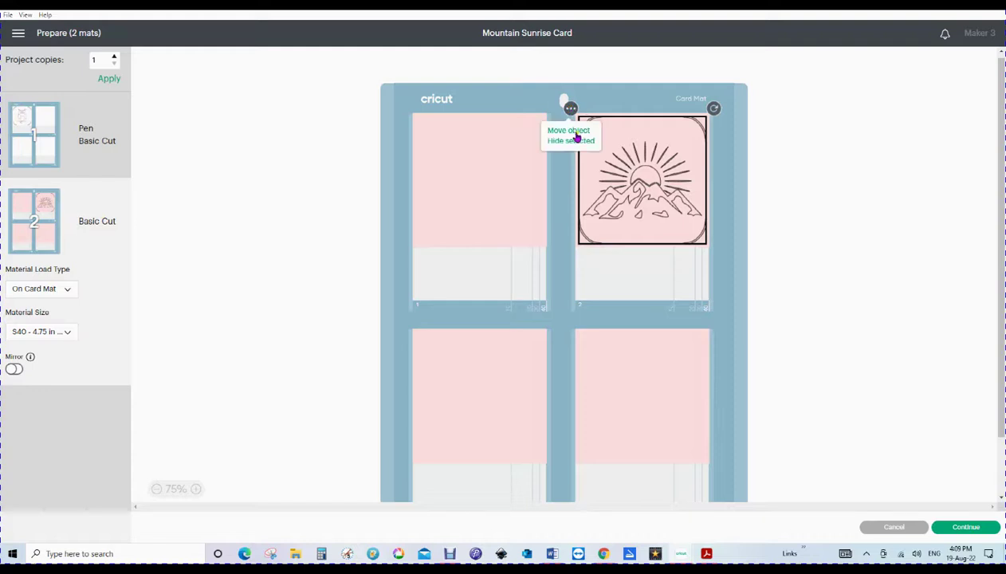
left_click(569, 130)
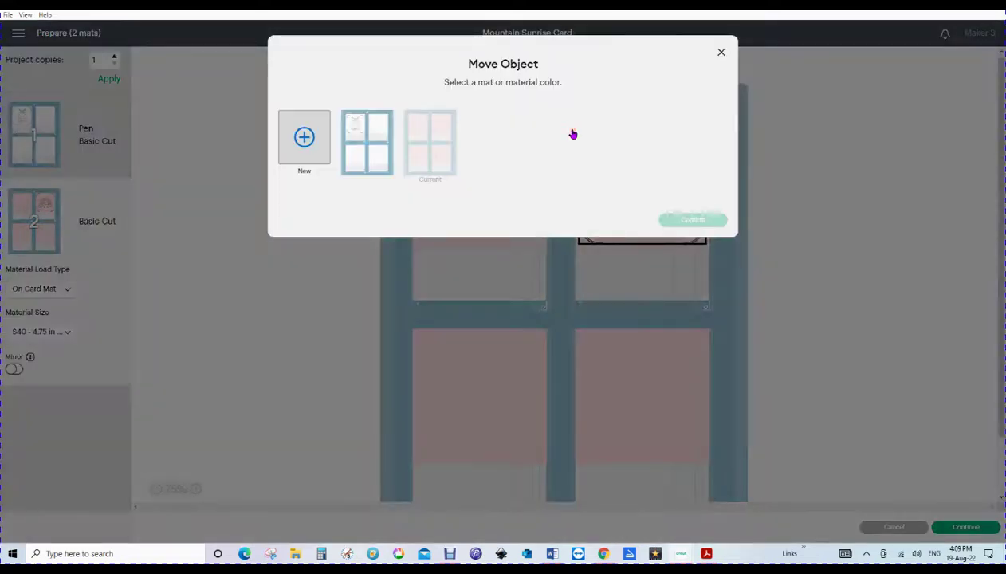
left_click(378, 140)
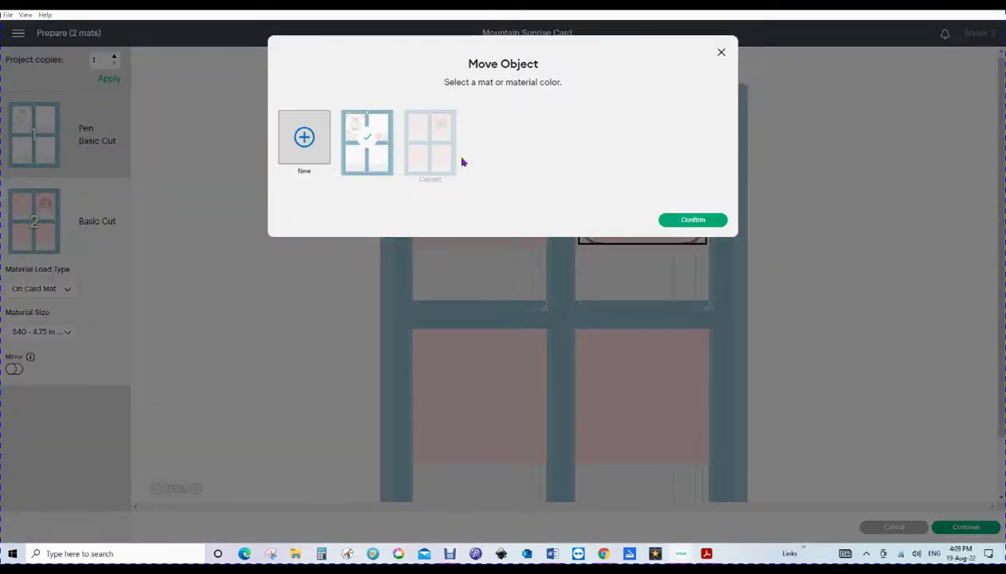
left_click(687, 222)
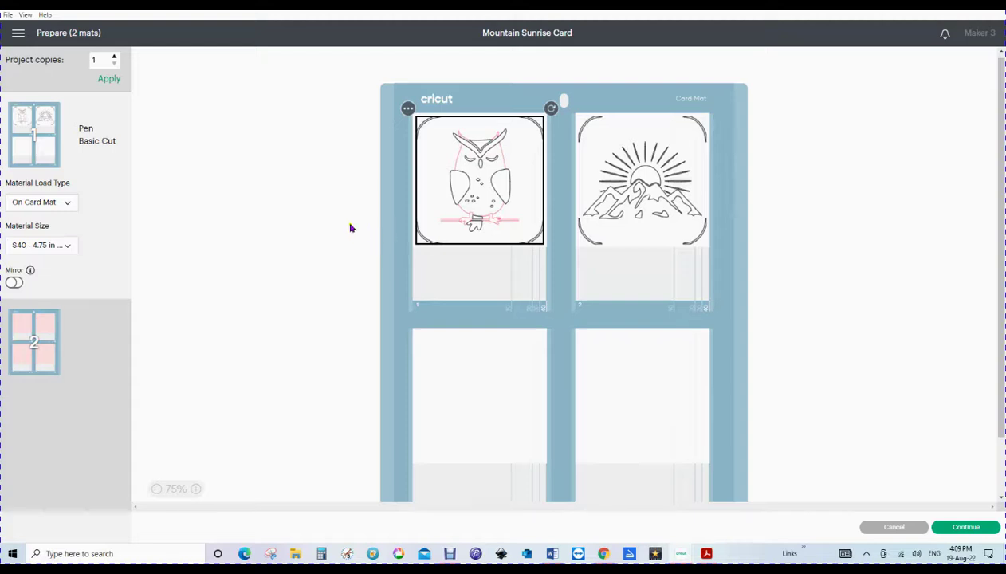
left_click(877, 528)
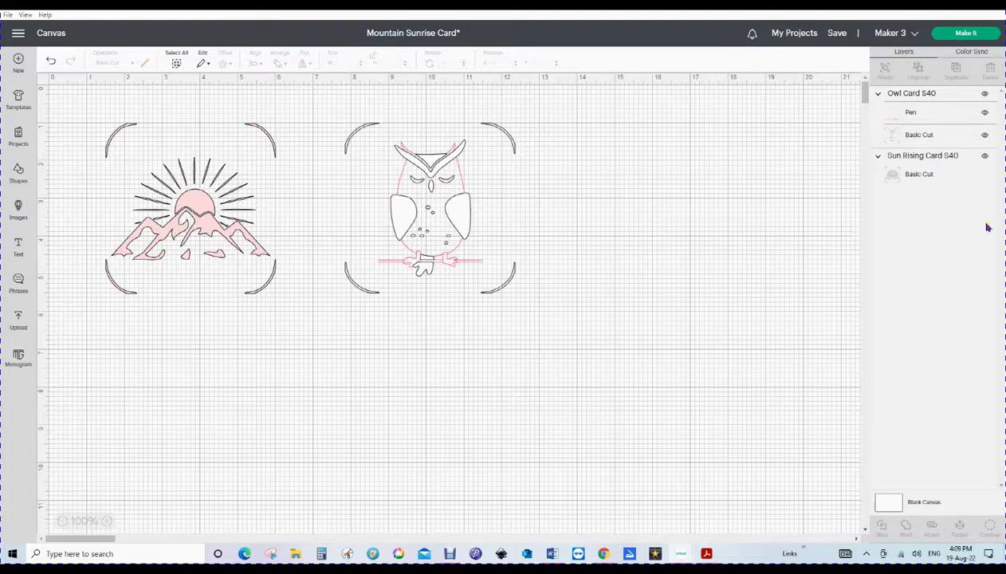
Try syncing the sunrise design to the owl's white material color, and undo the color change.
left_click(967, 53)
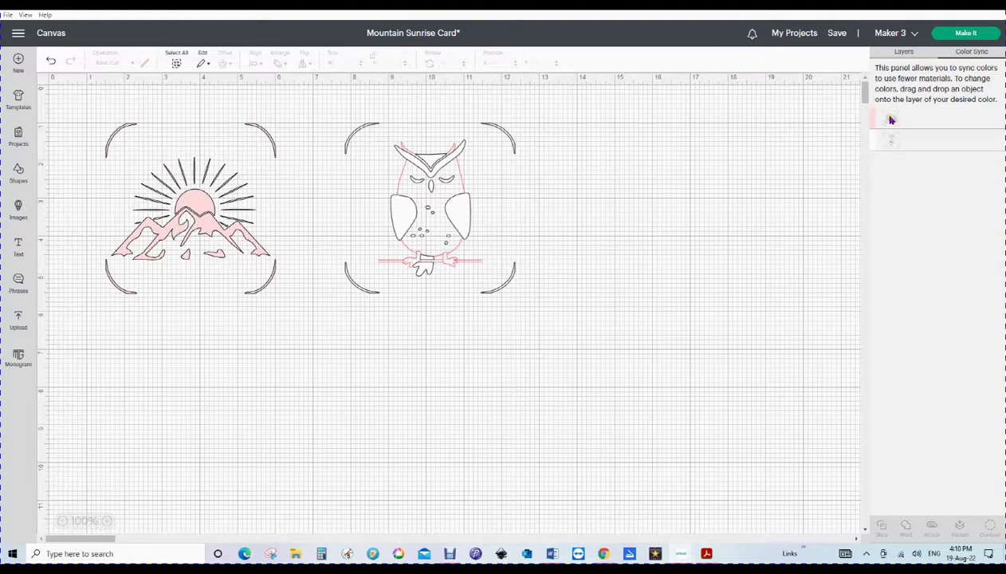
left_click_drag(891, 118, 918, 142)
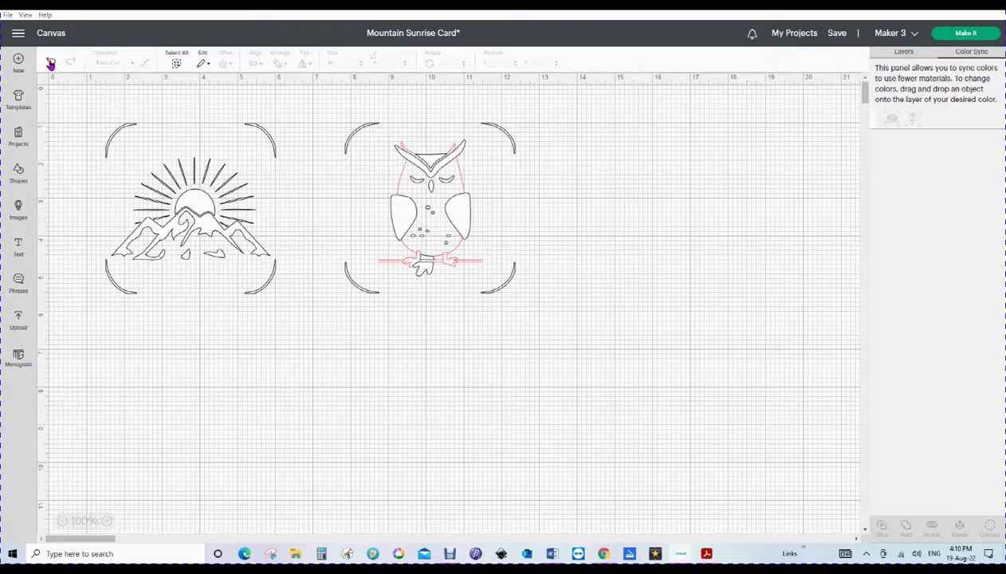
left_click(51, 63)
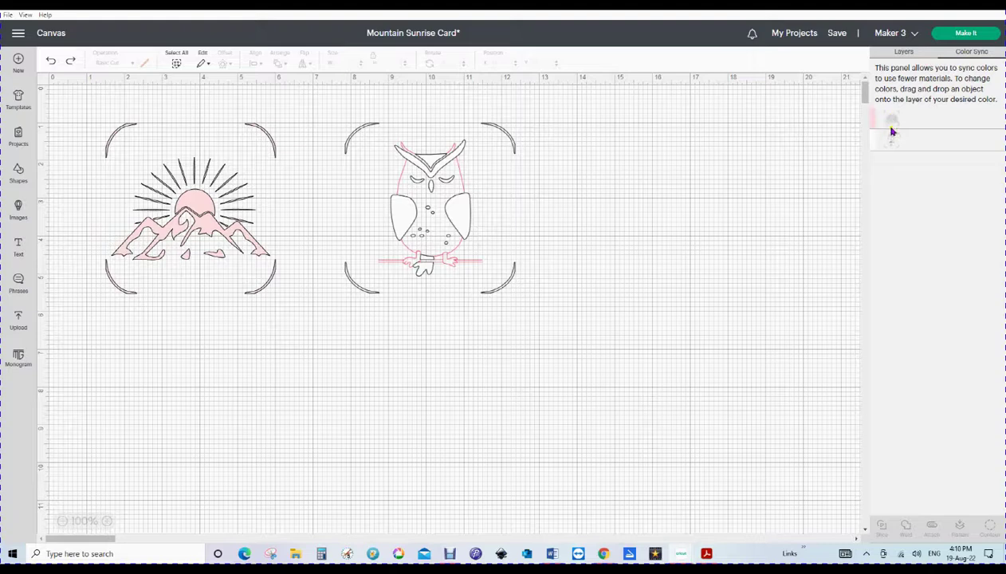
Sync the owl's white cut layer to the sunrise's pink color and send the project to mat preparation.
left_click_drag(885, 142, 925, 119)
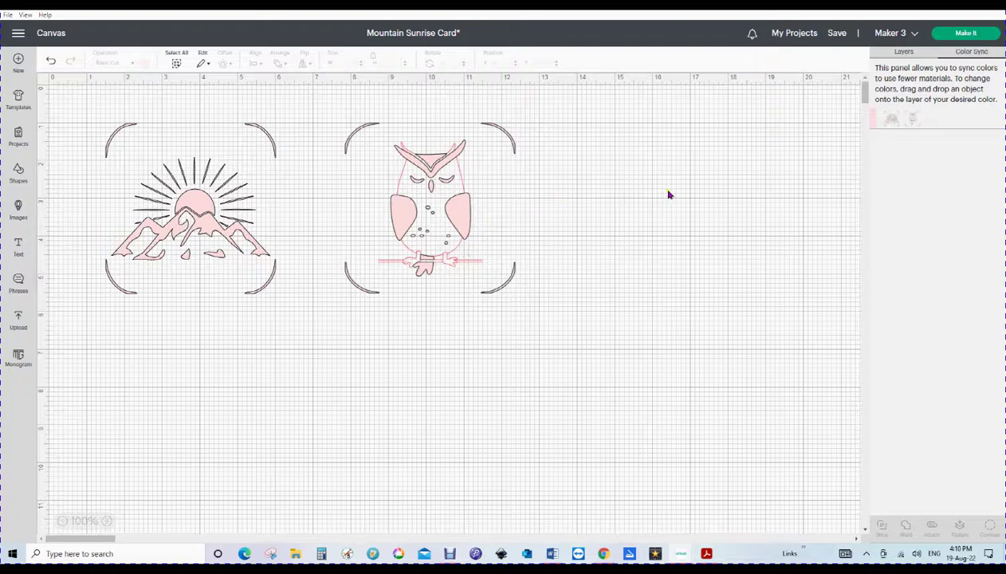
left_click(966, 33)
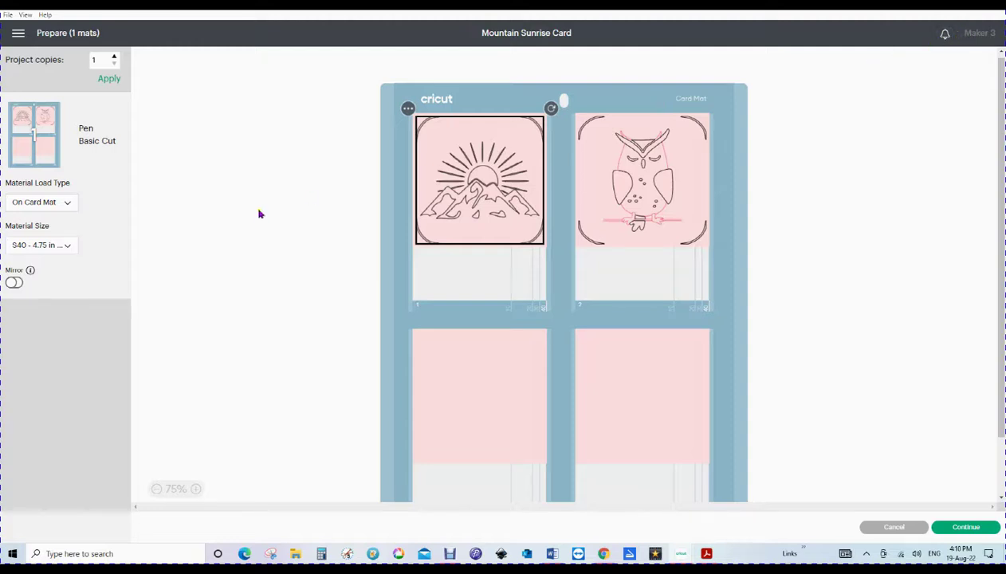
Try 2 project copies on the card mat and set the number of copies back to 1.
left_click(114, 57)
left_click(107, 80)
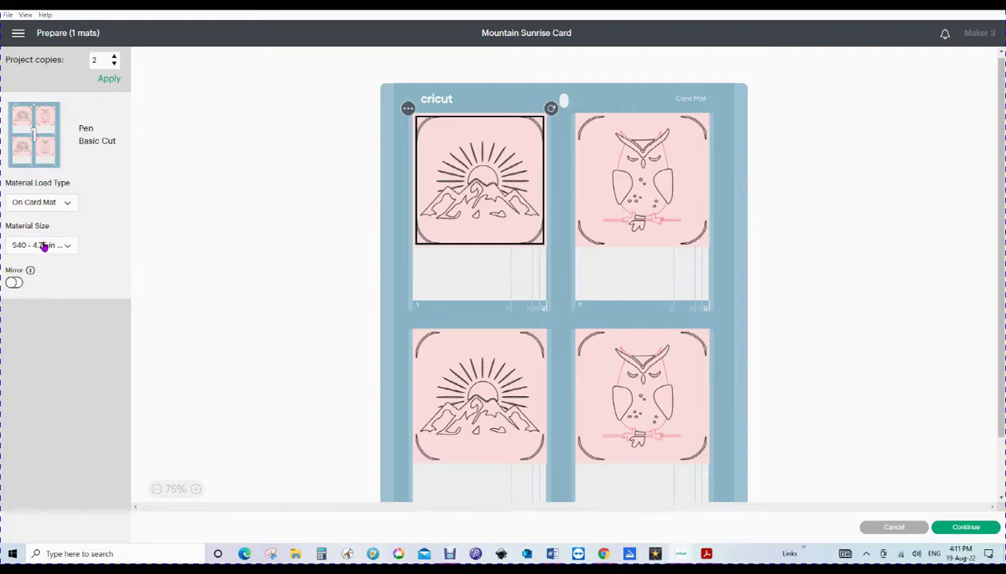
left_click(113, 64)
left_click(108, 78)
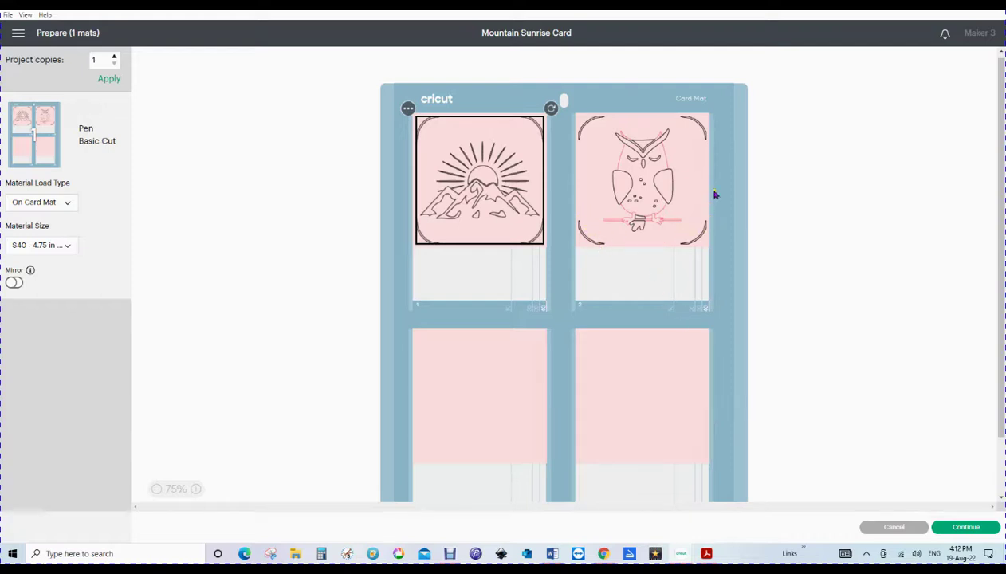
Continue to the Make stage and browse the full list of compatible base materials down to the Cardstock group.
left_click(956, 529)
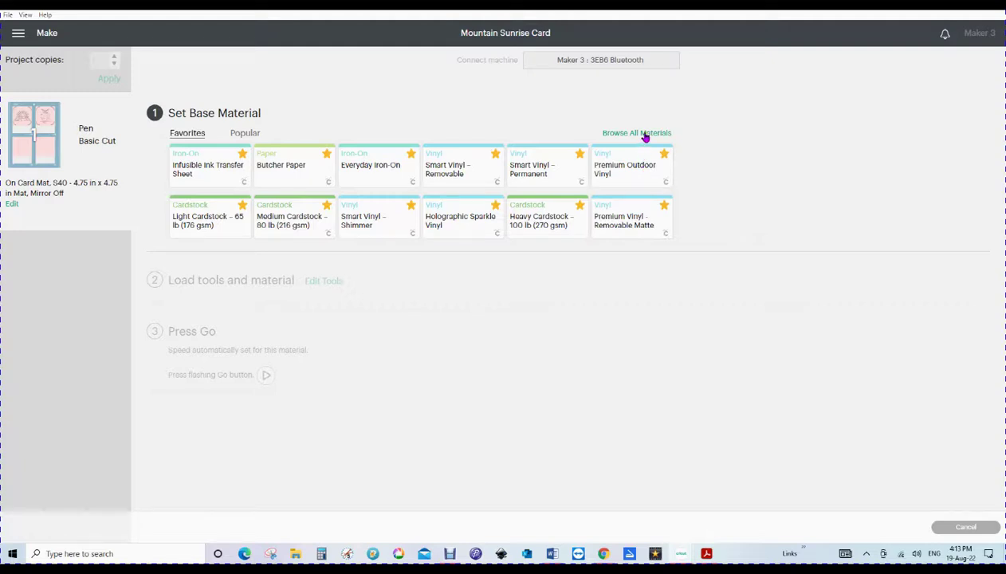
left_click(646, 133)
left_click(644, 137)
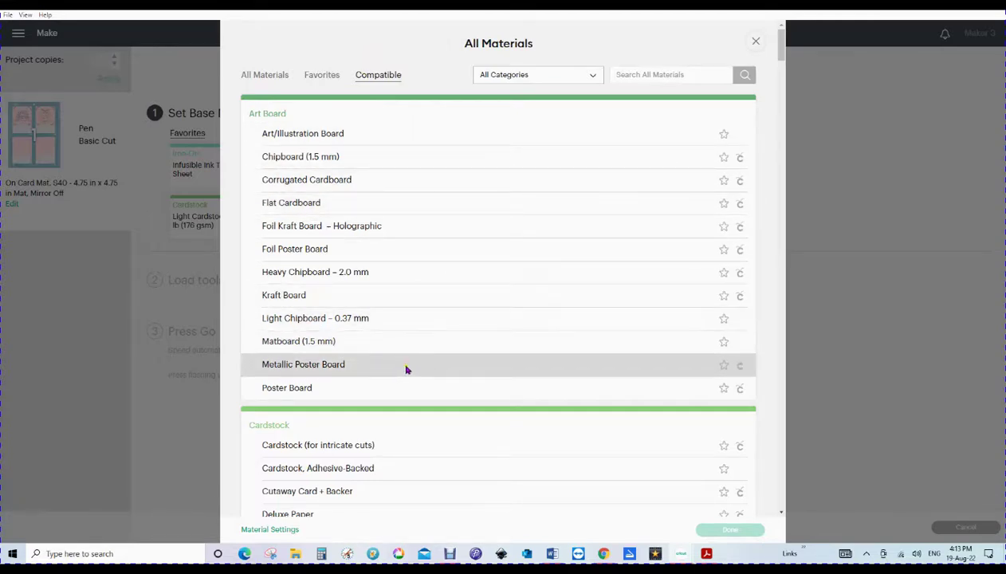
scroll(430, 406, "down", 2)
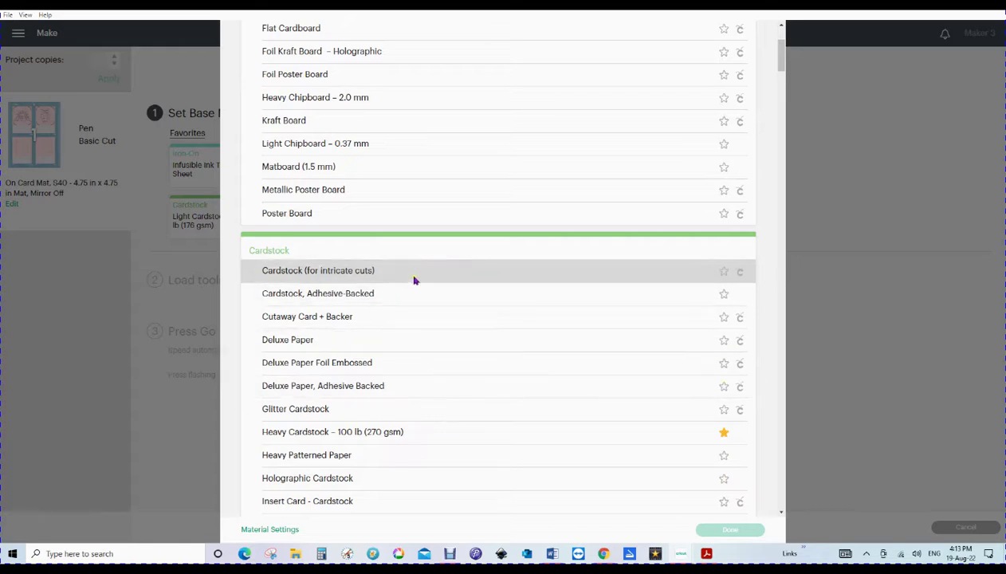